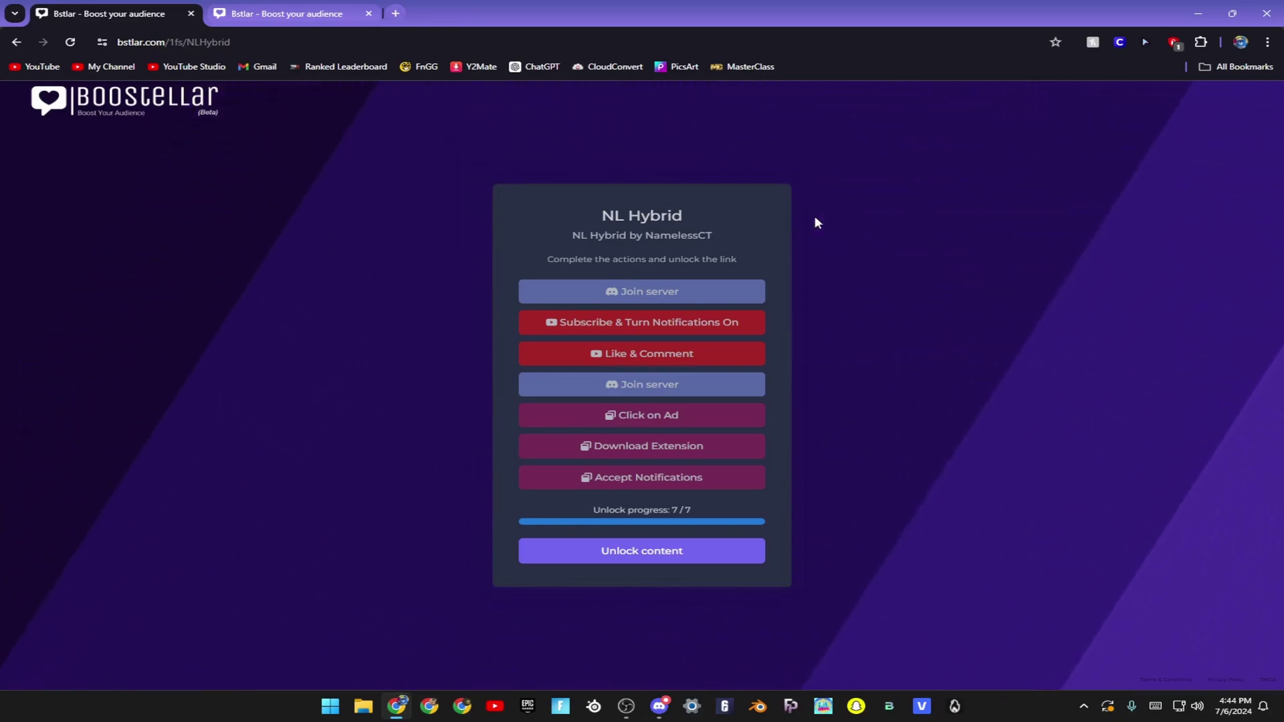
- Reopen the Download bstlar.com/1fs/NLHybrid link from Discord's nl-hybrid channel
{"action": "key", "text": "alt+Tab"}
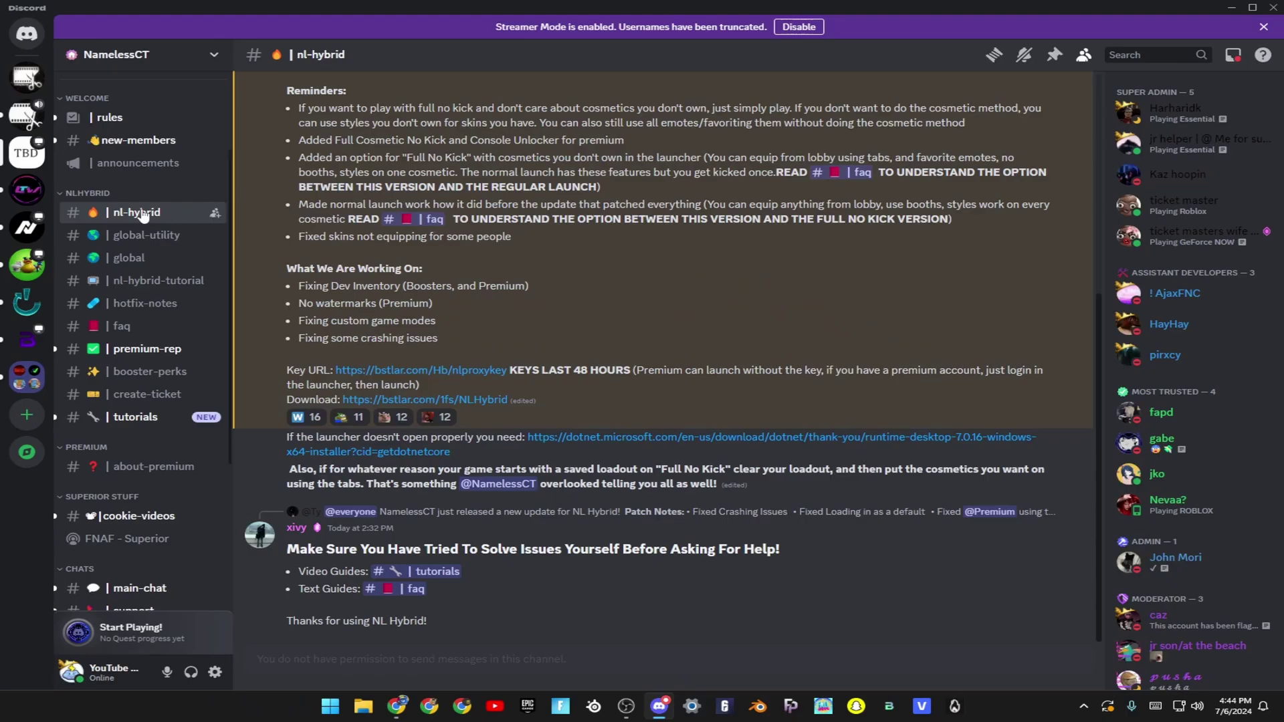
{"action": "scroll", "coordinate": [477, 416], "scroll_direction": "up", "scroll_amount": 3}
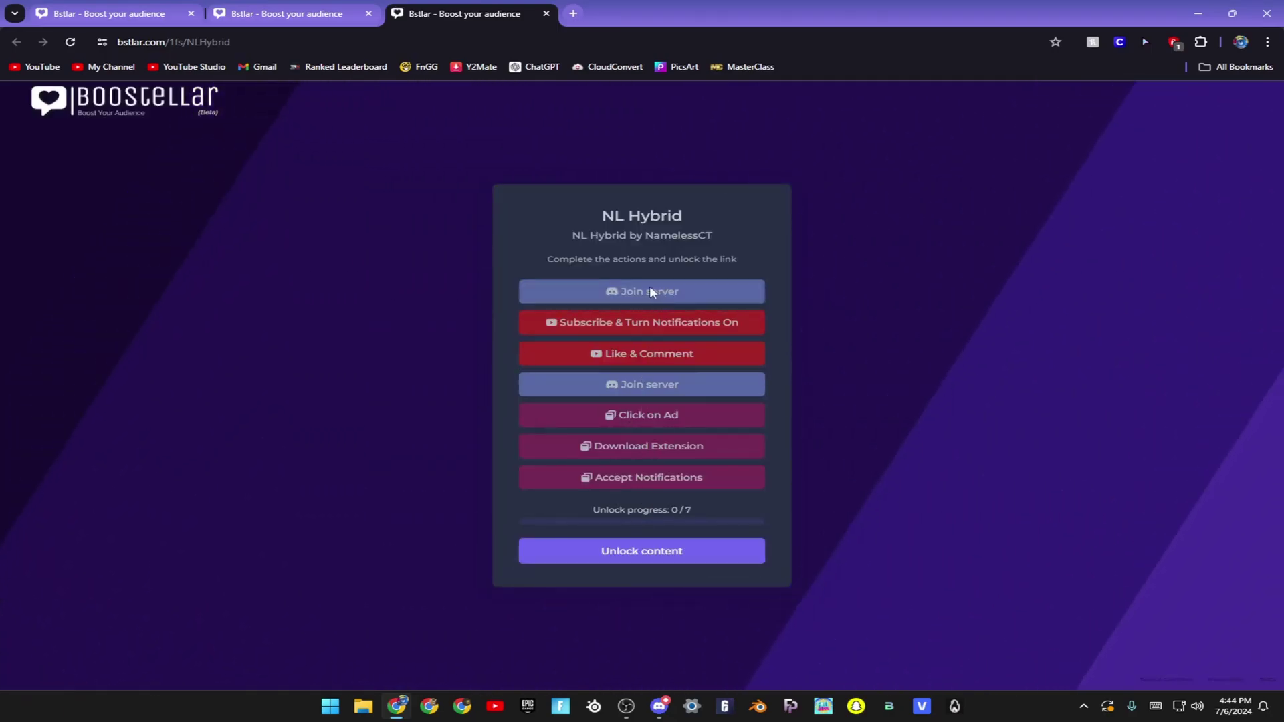
{"action": "key", "text": "alt+Tab"}
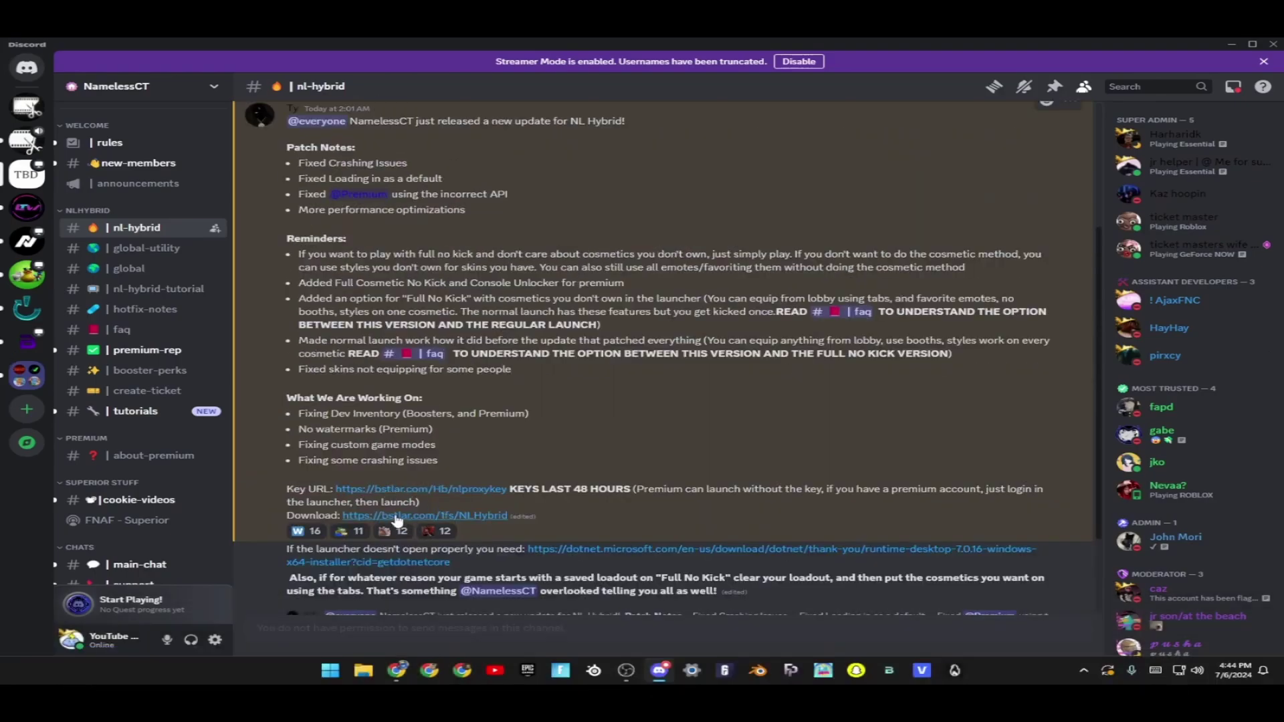
{"action": "left_click", "coordinate": [396, 515]}
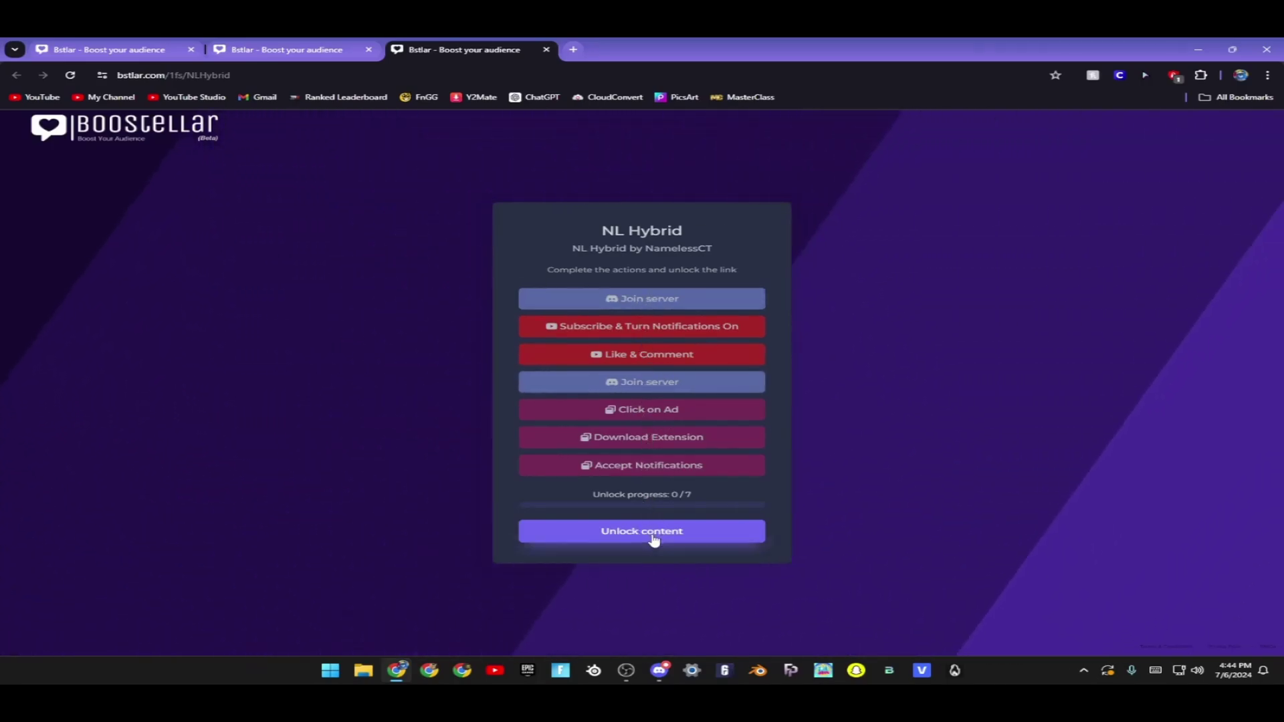
- Unlock the Boostellar content and save the NLHybrid archive into Downloads
{"action": "left_click", "coordinate": [640, 531]}
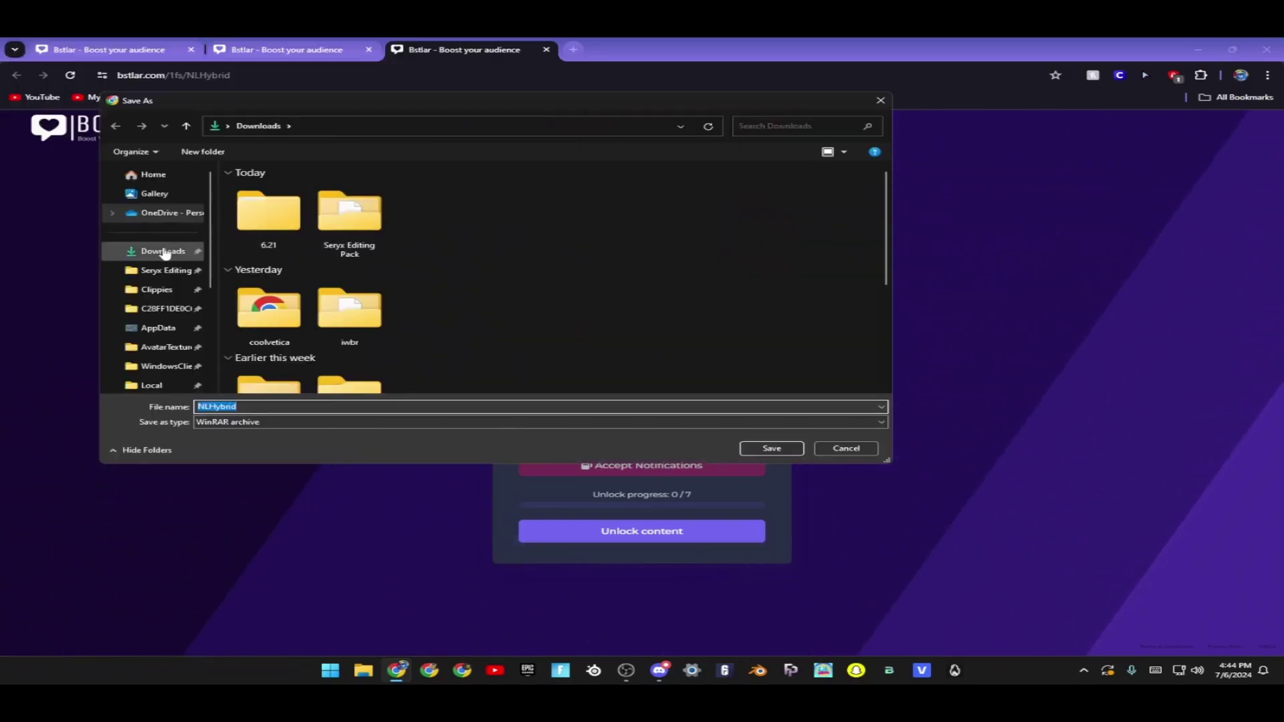
{"action": "left_click", "coordinate": [166, 250]}
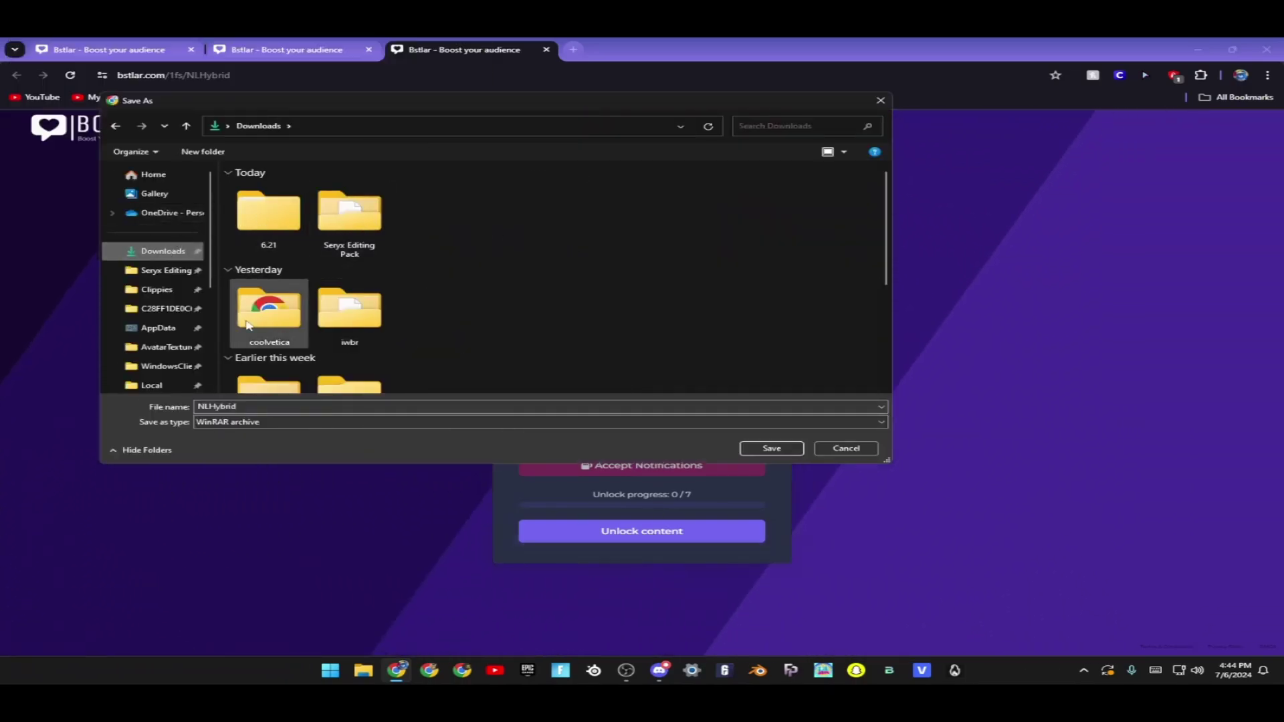
{"action": "left_click", "coordinate": [770, 448]}
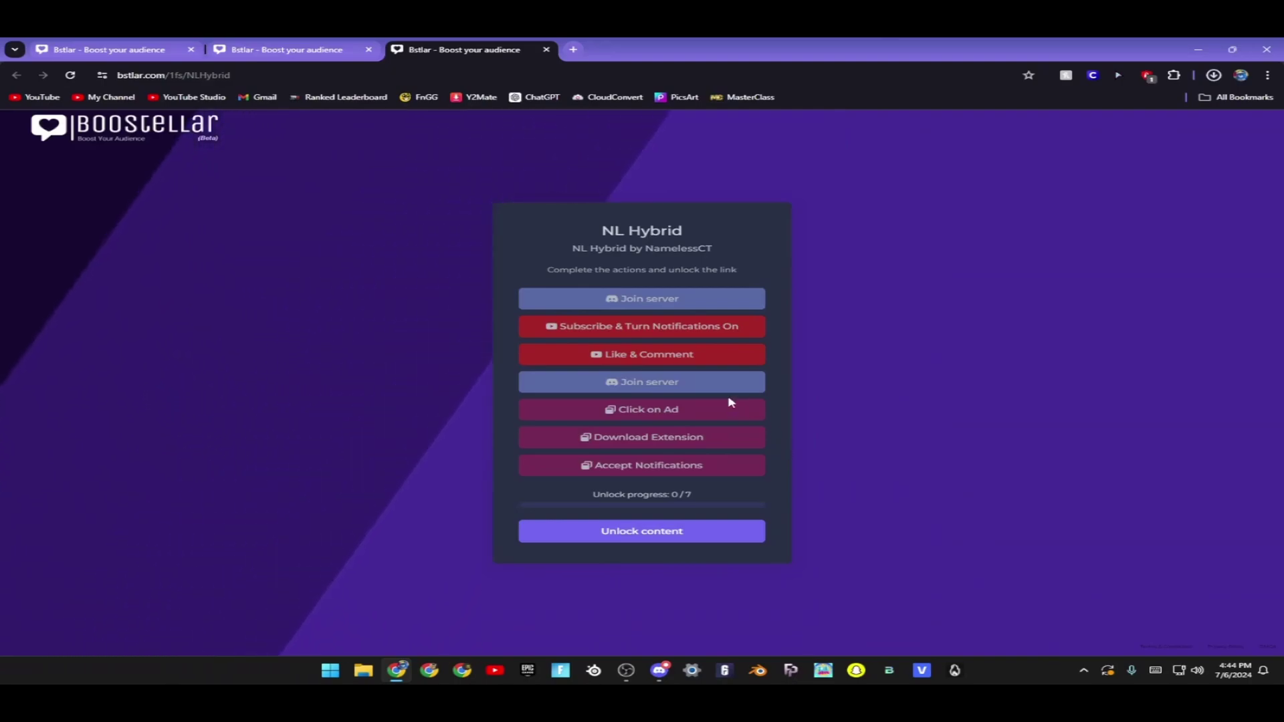
{"action": "key", "text": "alt+Tab"}
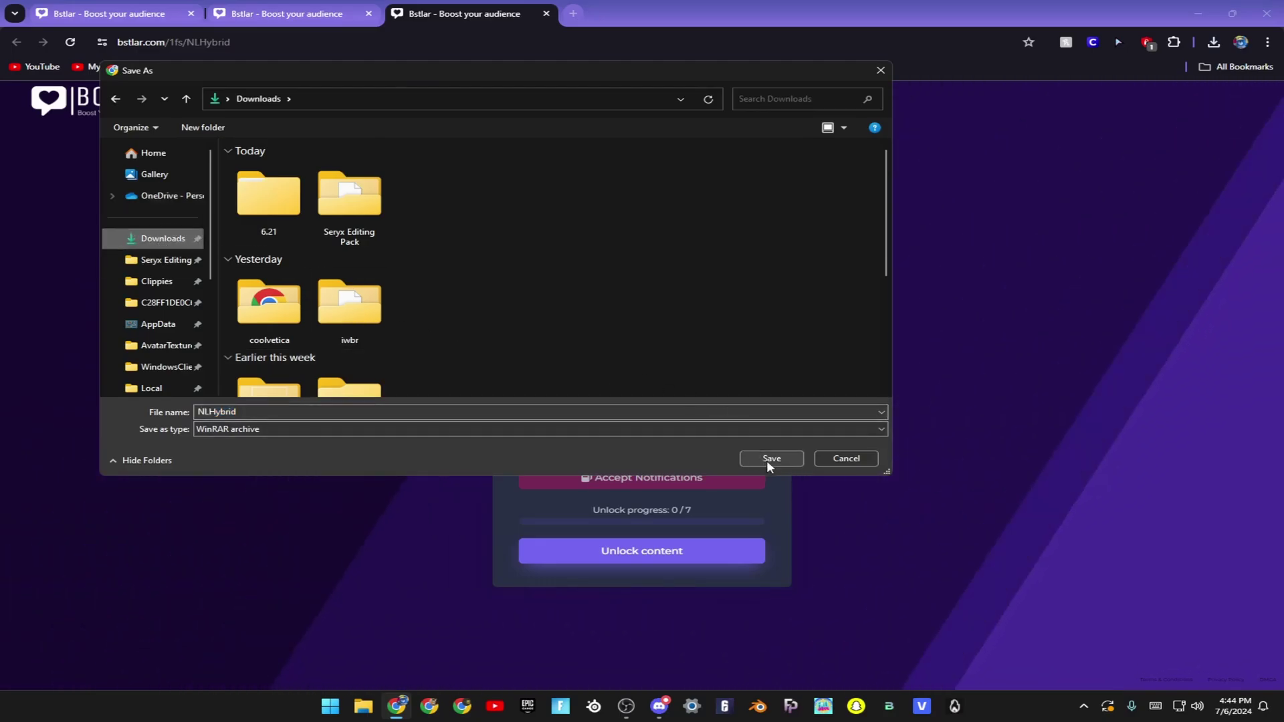
{"action": "left_click", "coordinate": [771, 459]}
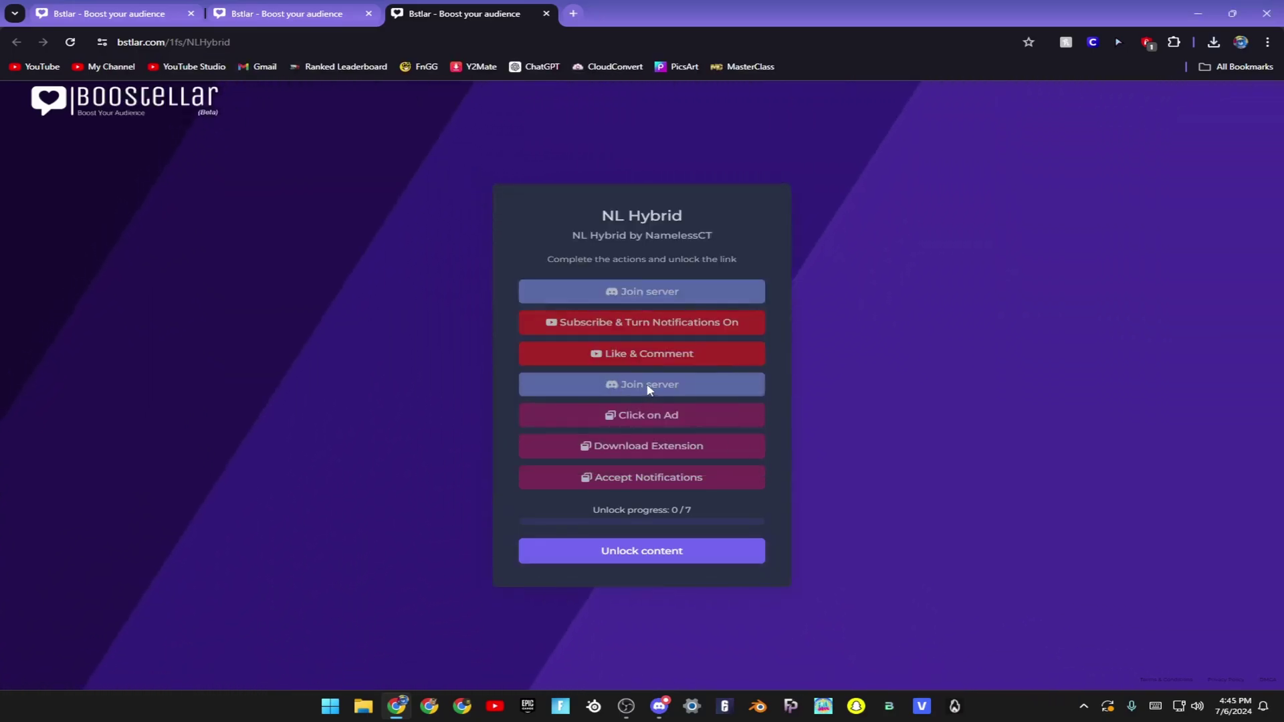
- Extract the NLHybrid archive with WinRAR, delete it, and run NL Hybrid.exe from the folder
{"action": "left_click", "coordinate": [363, 706]}
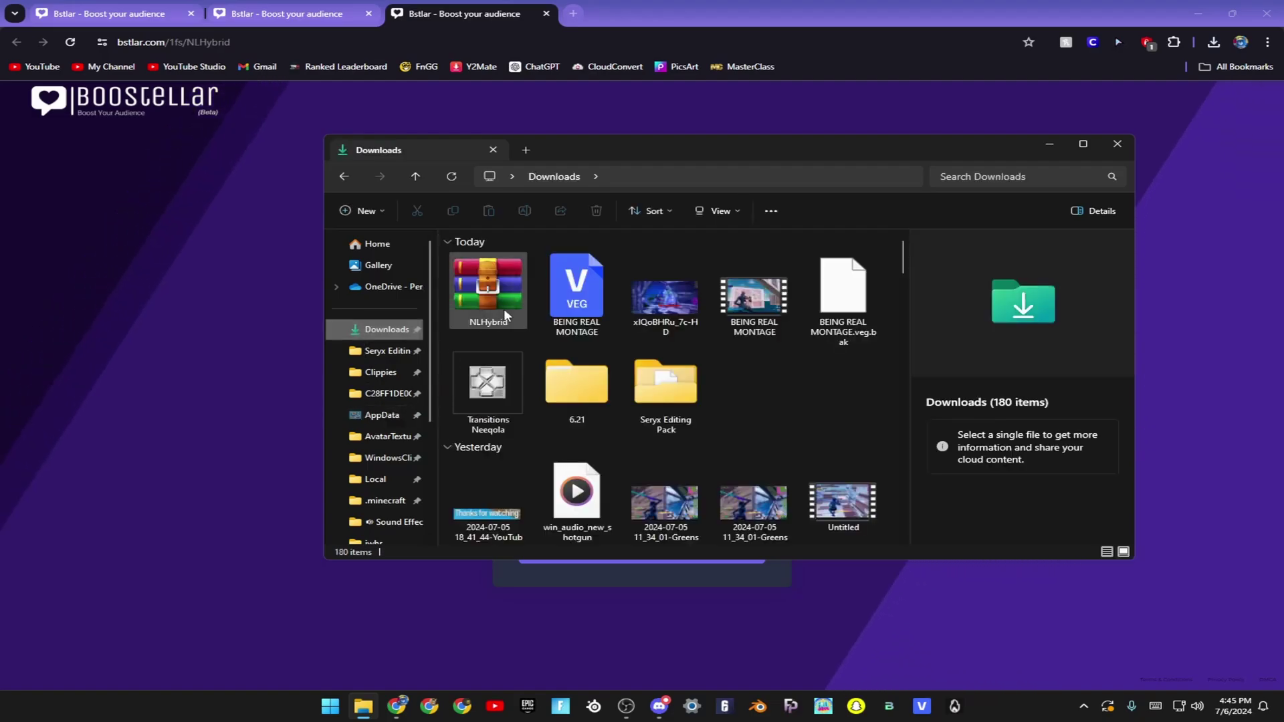
{"action": "left_click", "coordinate": [489, 289]}
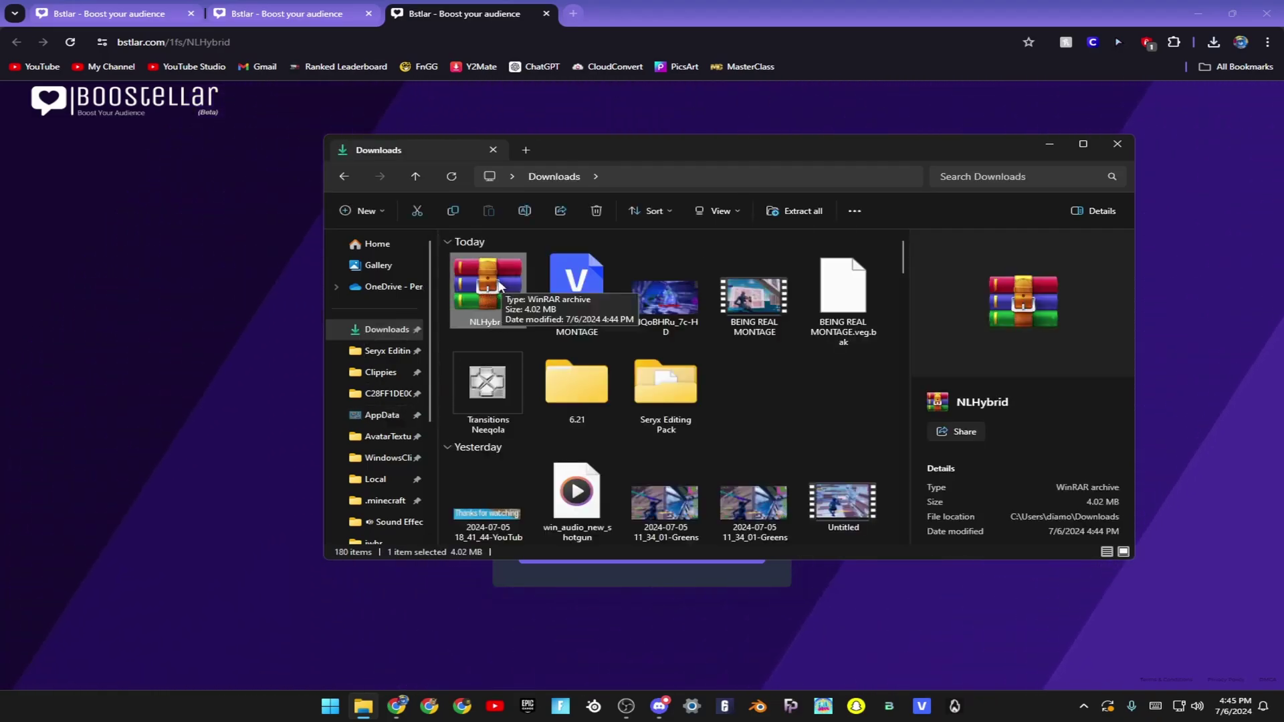
{"action": "right_click", "coordinate": [489, 289]}
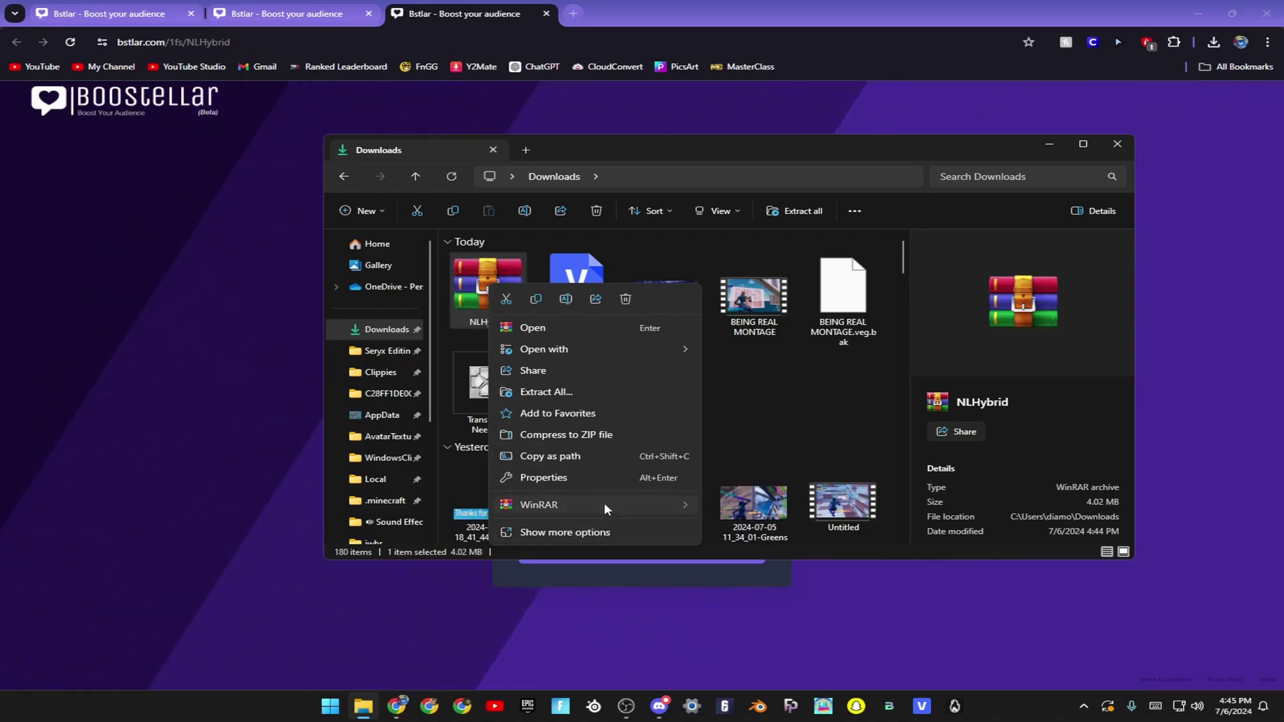
{"action": "mouse_move", "coordinate": [539, 505]}
{"action": "left_click", "coordinate": [722, 551]}
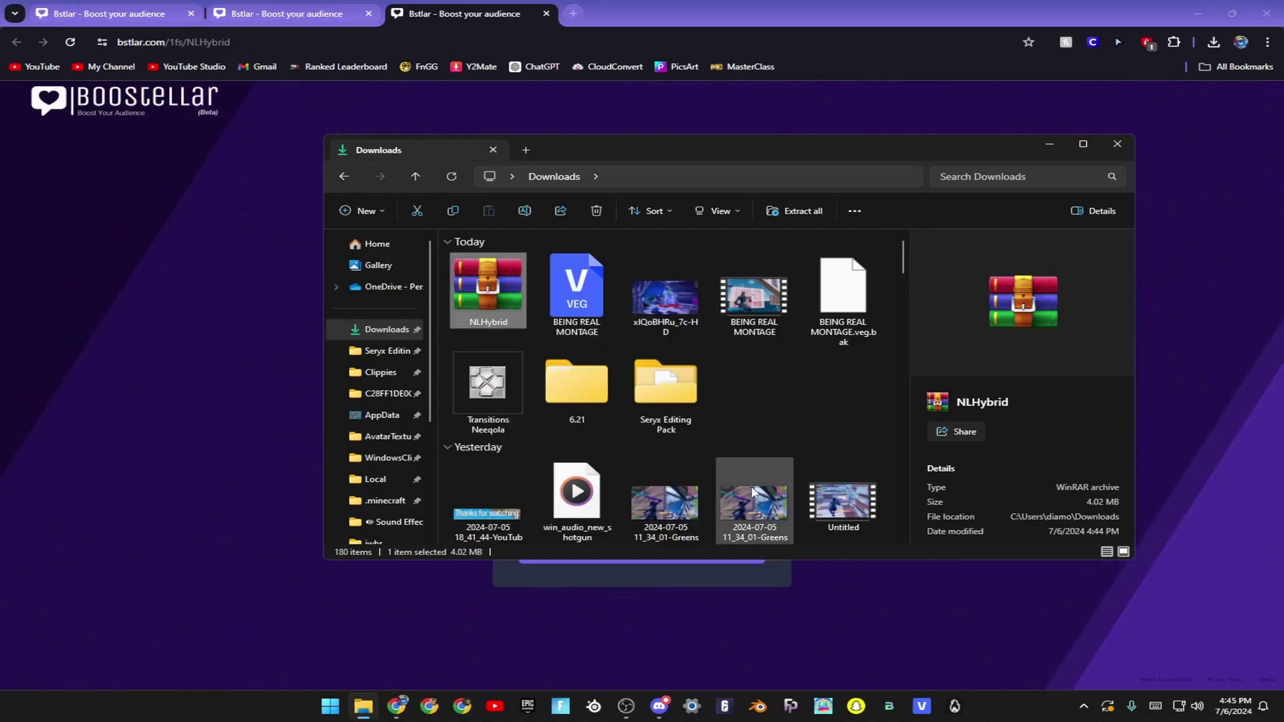
{"action": "left_click", "coordinate": [596, 214]}
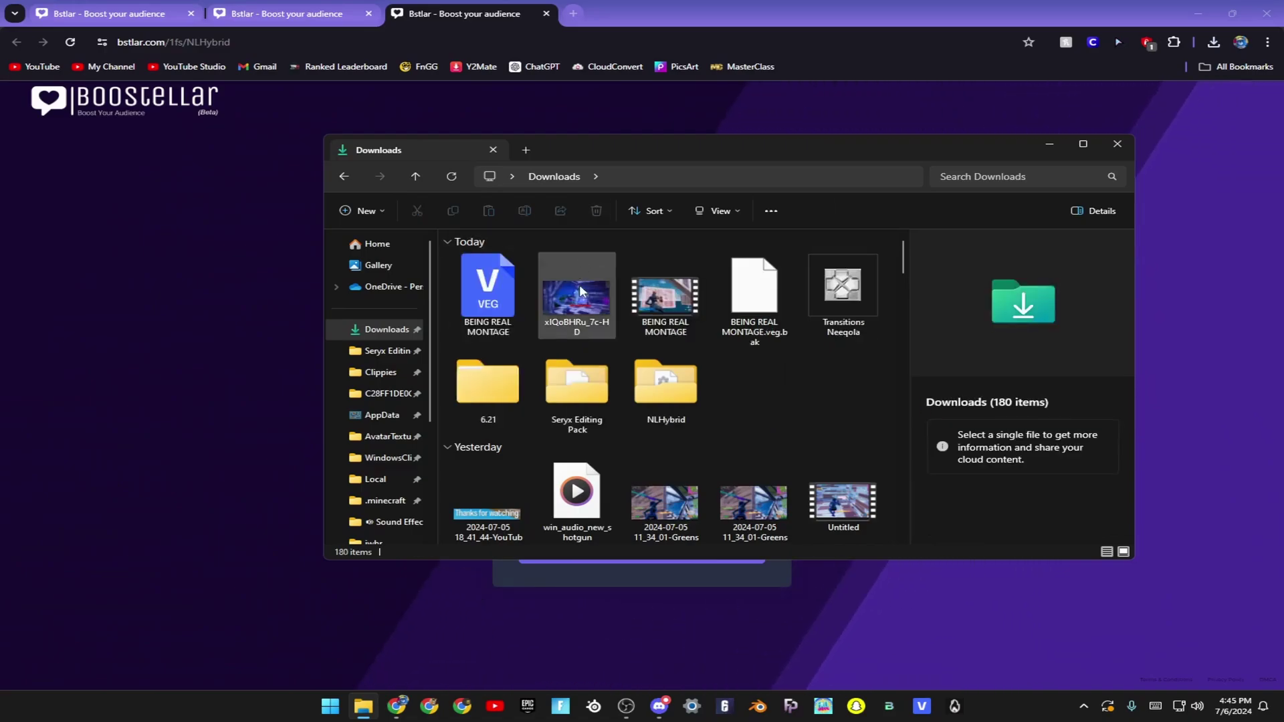
{"action": "double_click", "coordinate": [662, 380]}
{"action": "double_click", "coordinate": [517, 300]}
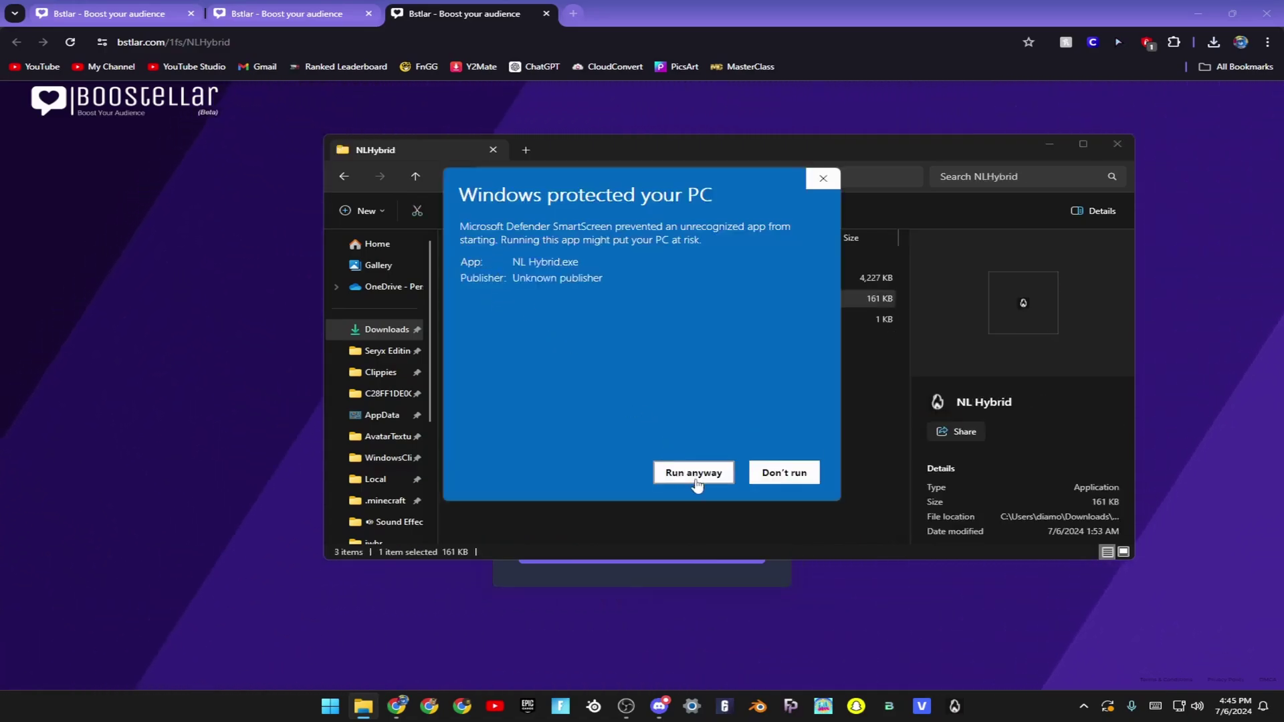
- Run NL Hybrid past SmartScreen and paste a copied Boostellar key into Enter Key
{"action": "left_click", "coordinate": [694, 473]}
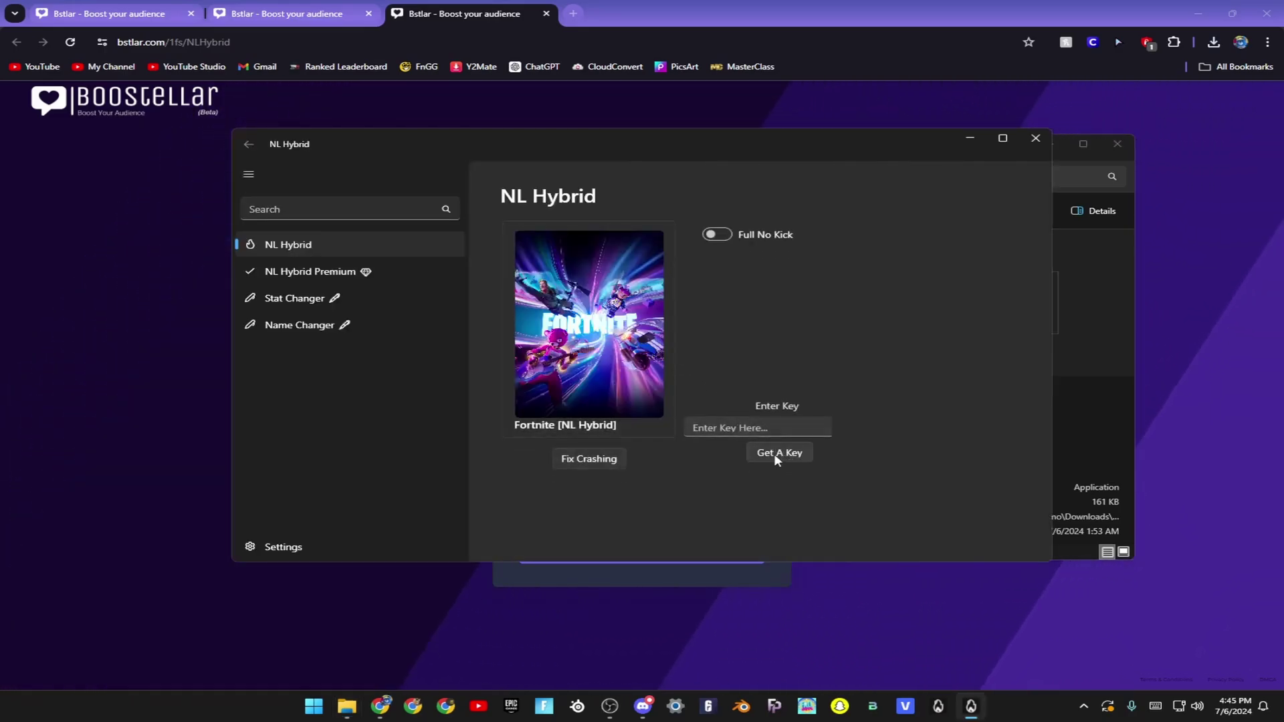
{"action": "left_click", "coordinate": [774, 453]}
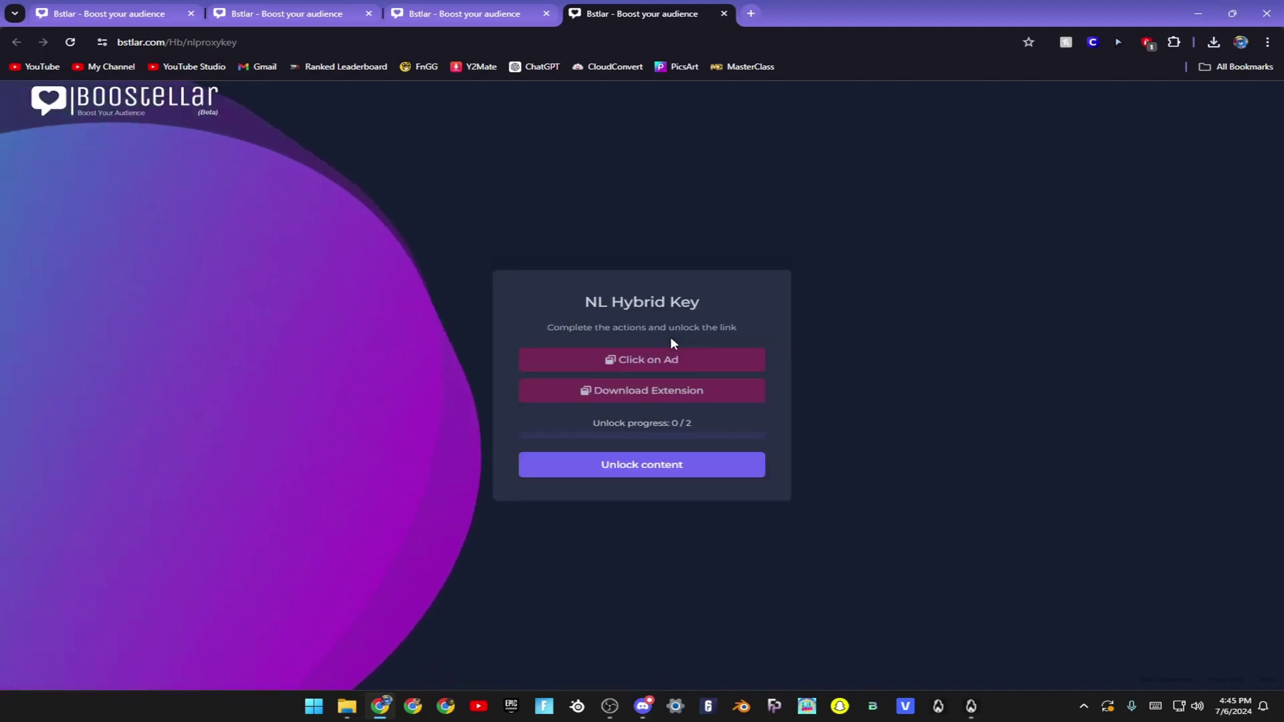
{"action": "left_click", "coordinate": [641, 464]}
{"action": "left_click", "coordinate": [658, 461]}
{"action": "mouse_move", "coordinate": [970, 706]}
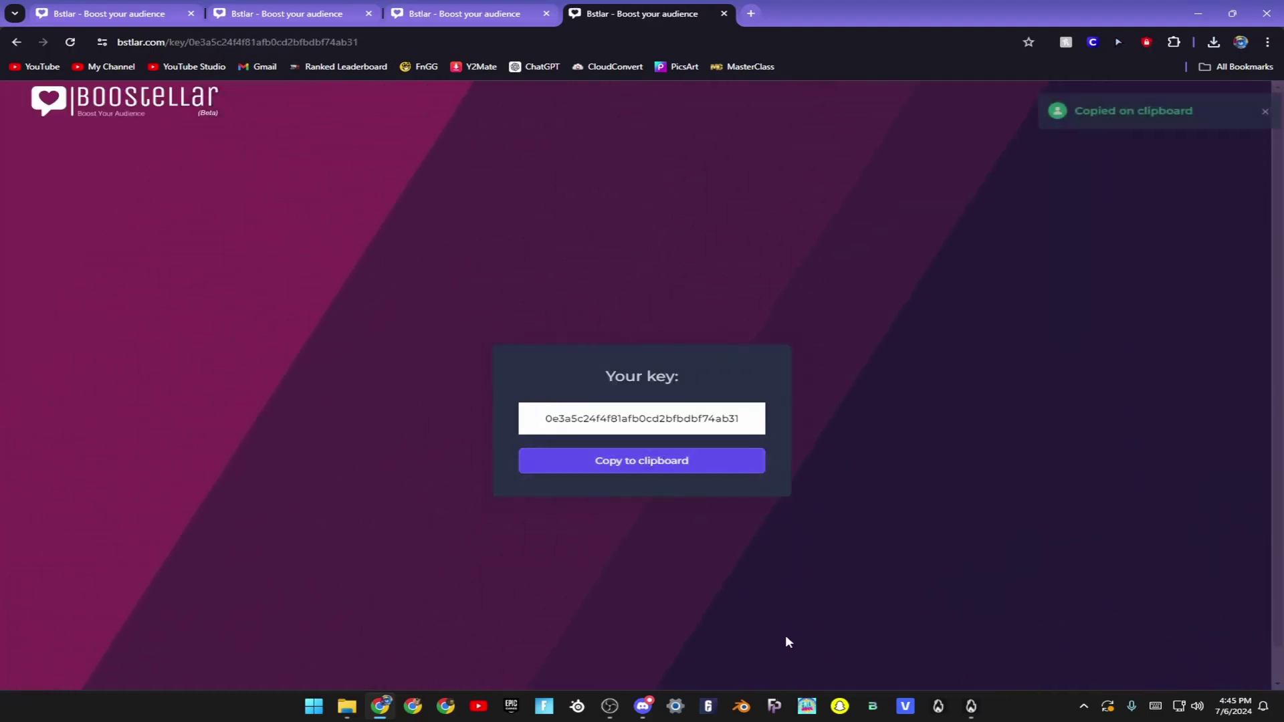
{"action": "left_click", "coordinate": [970, 705]}
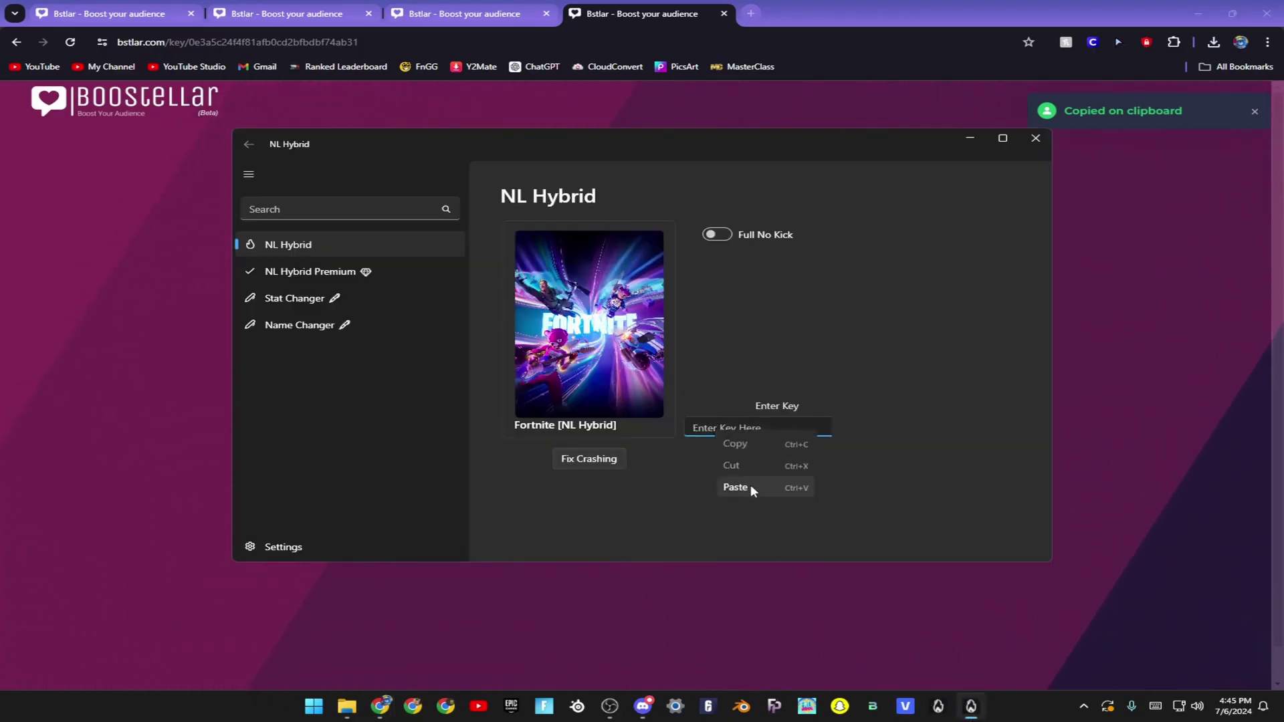
{"action": "left_click", "coordinate": [750, 484]}
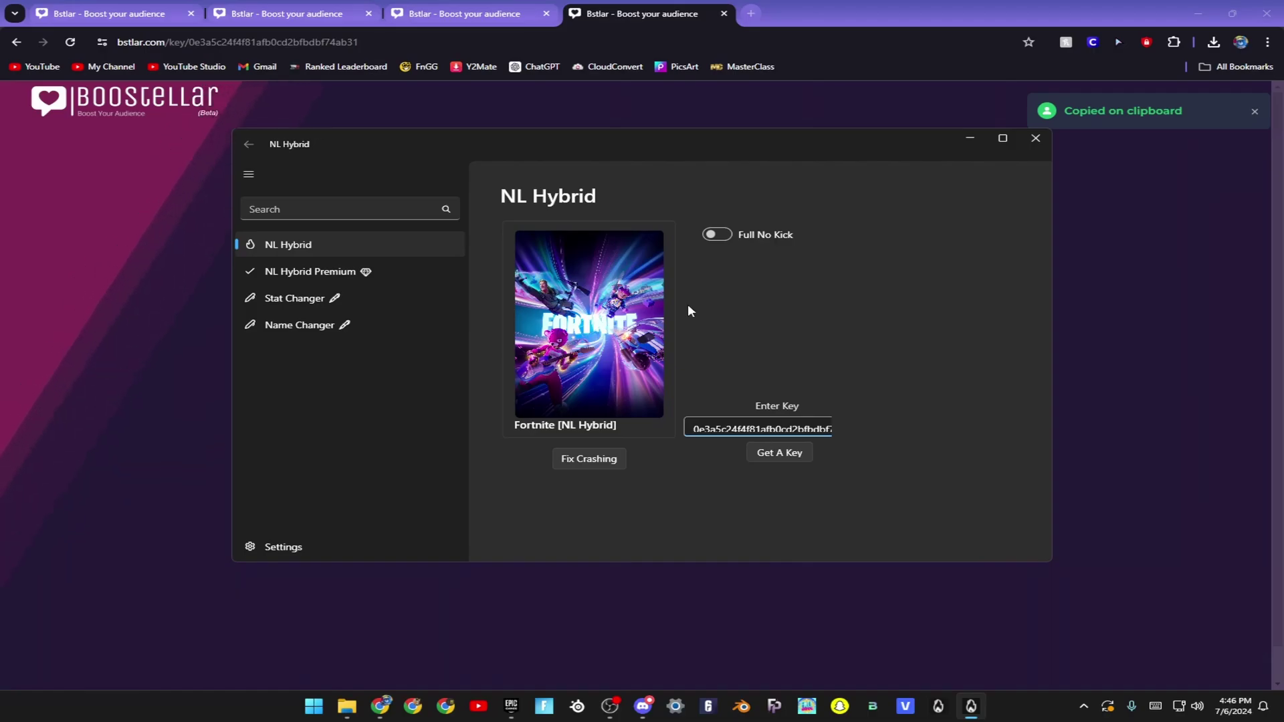
{"action": "left_click", "coordinate": [305, 324]}
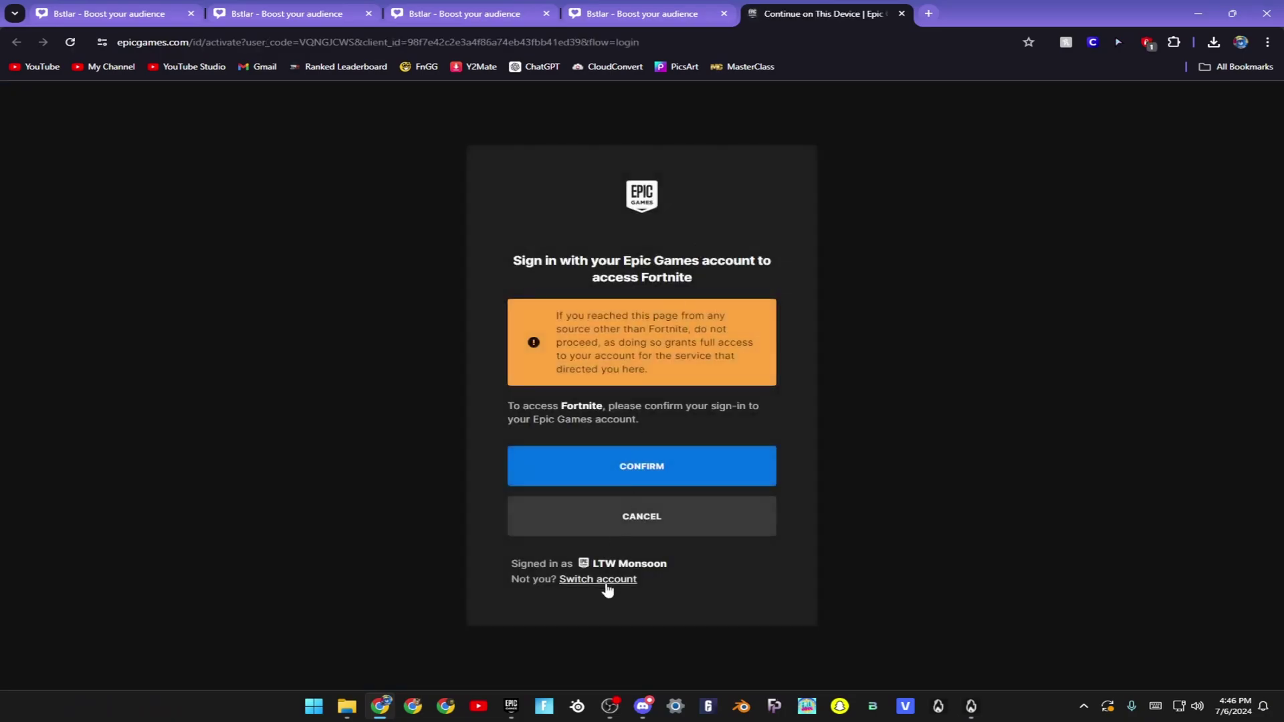
- Switch to a different Epic Games account and confirm the Fortnite sign-in
{"action": "left_click", "coordinate": [603, 581]}
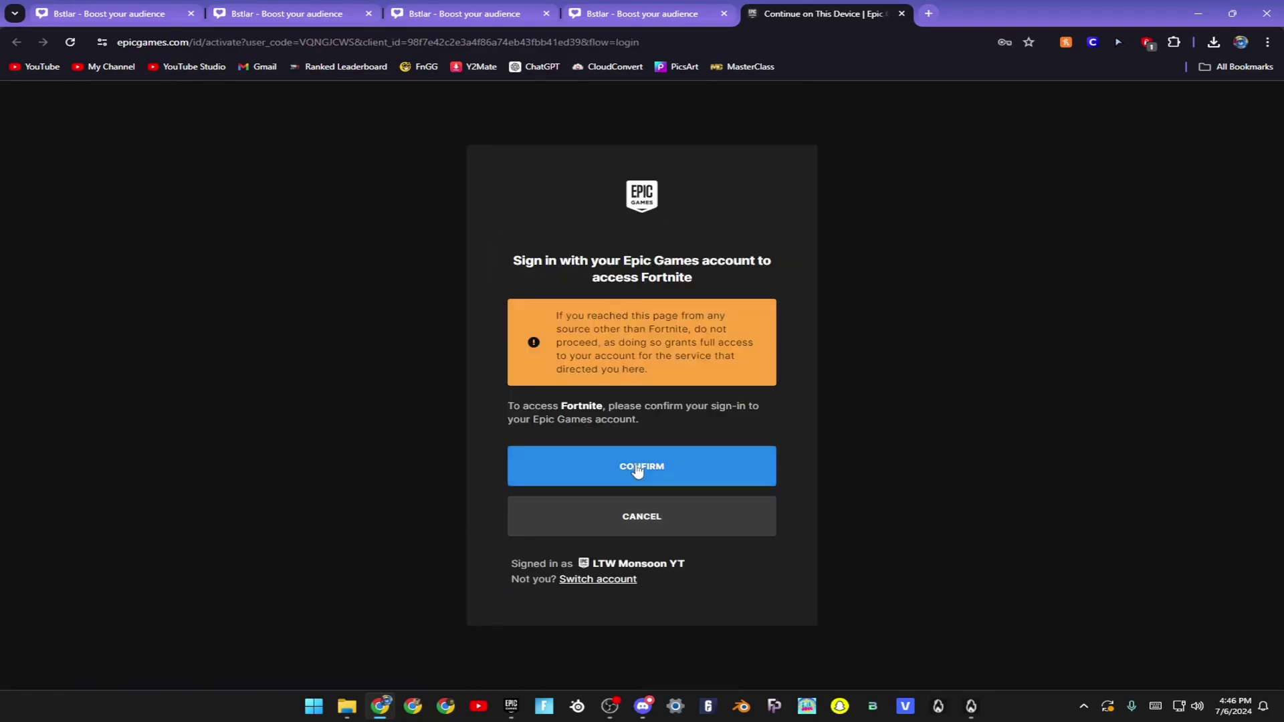
{"action": "left_click", "coordinate": [637, 468]}
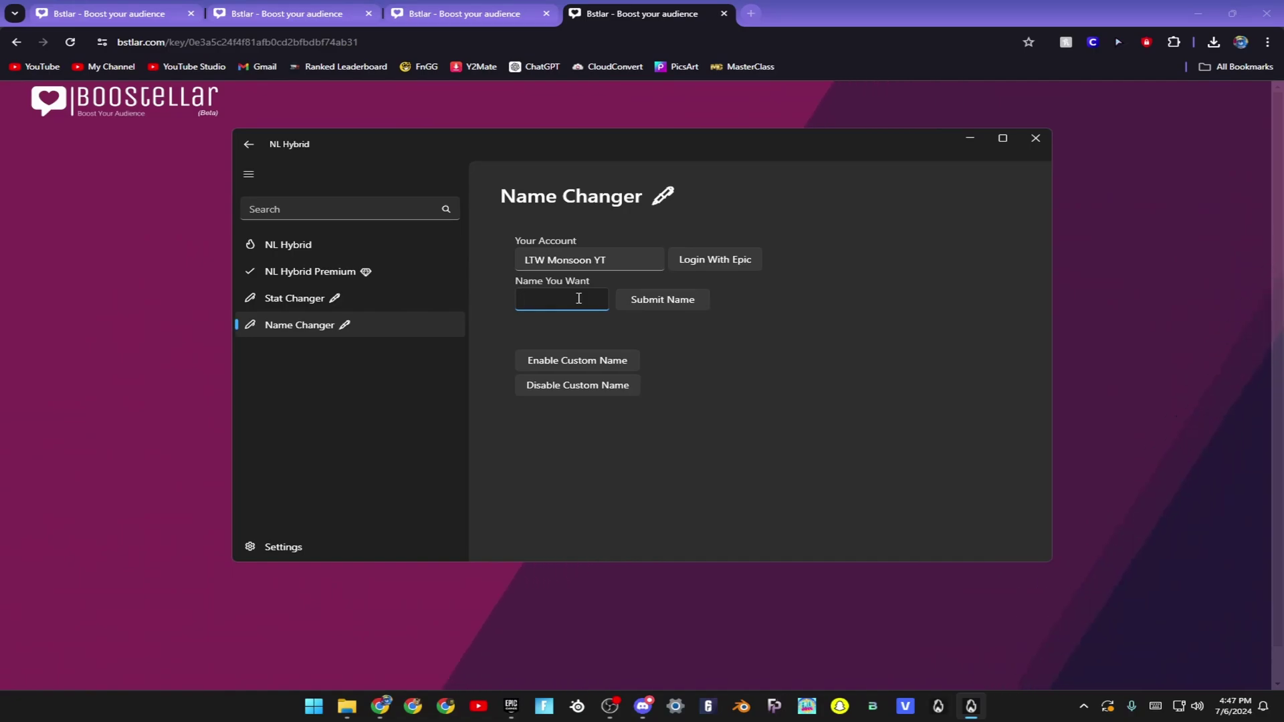
{"action": "type", "text": "ag"}
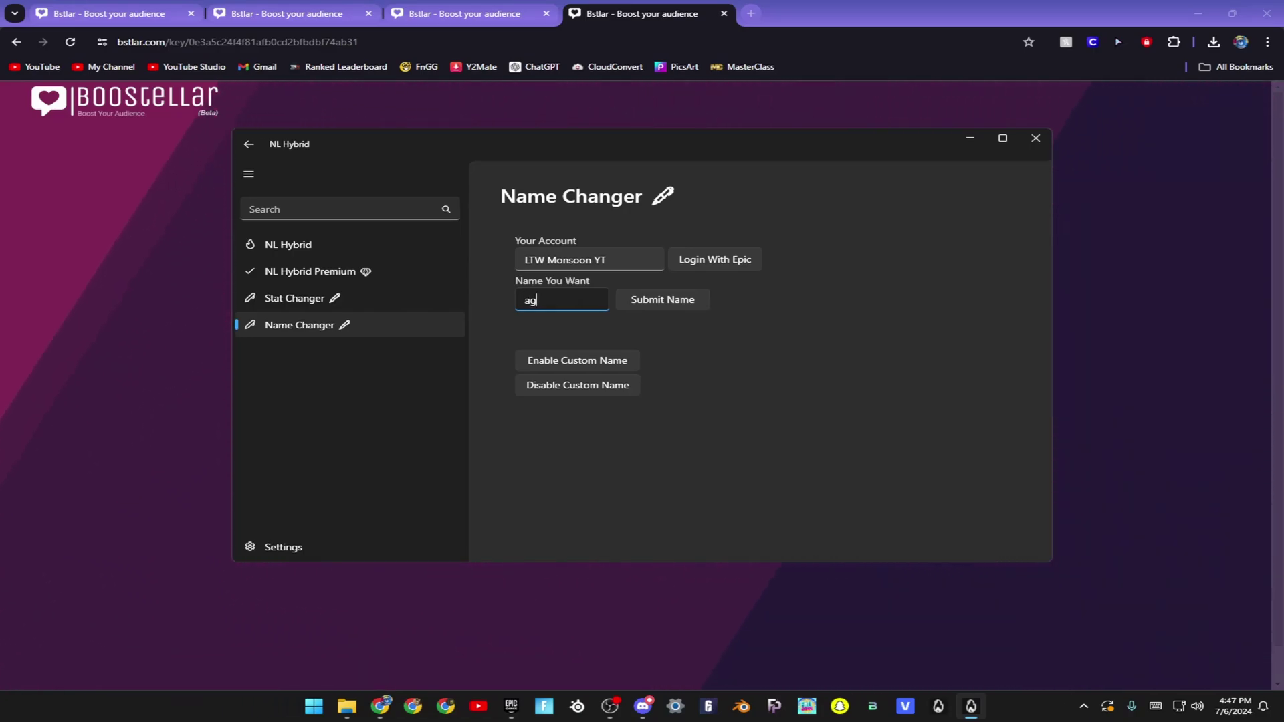
{"action": "type", "text": "ot!"}
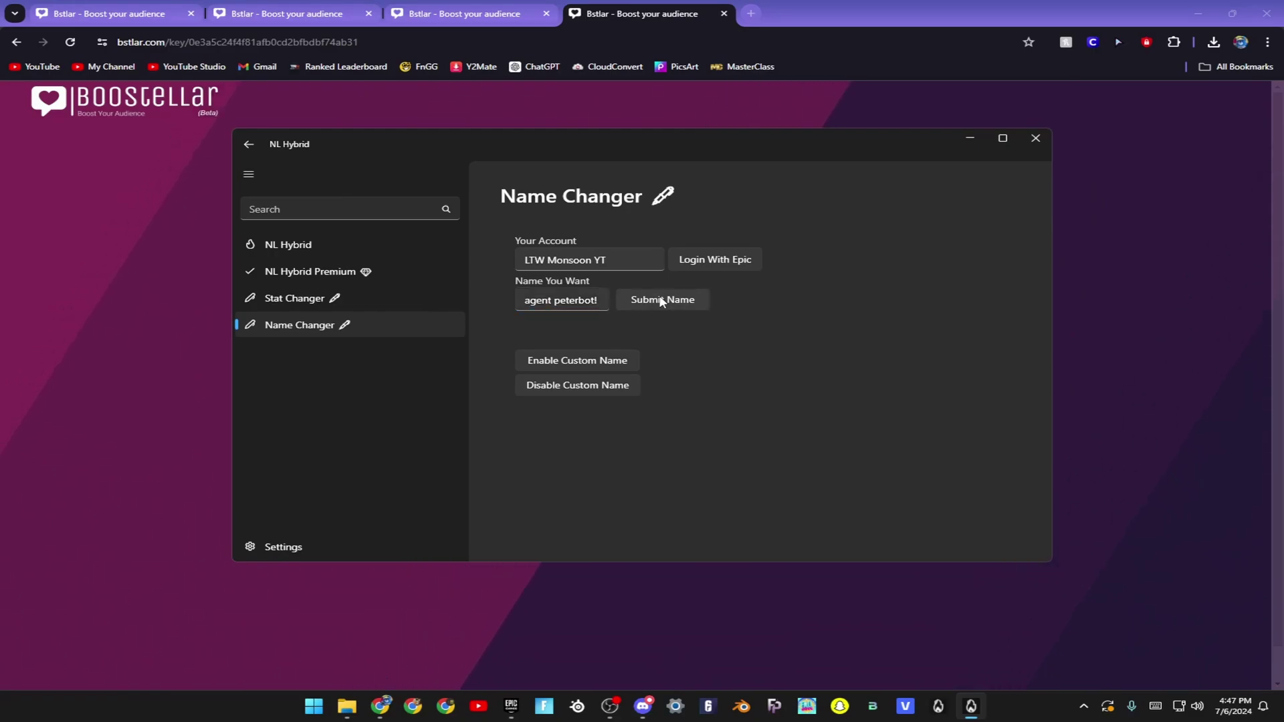
- Submit the chosen display name in Name Changer and enable Custom Name
{"action": "left_click", "coordinate": [661, 301]}
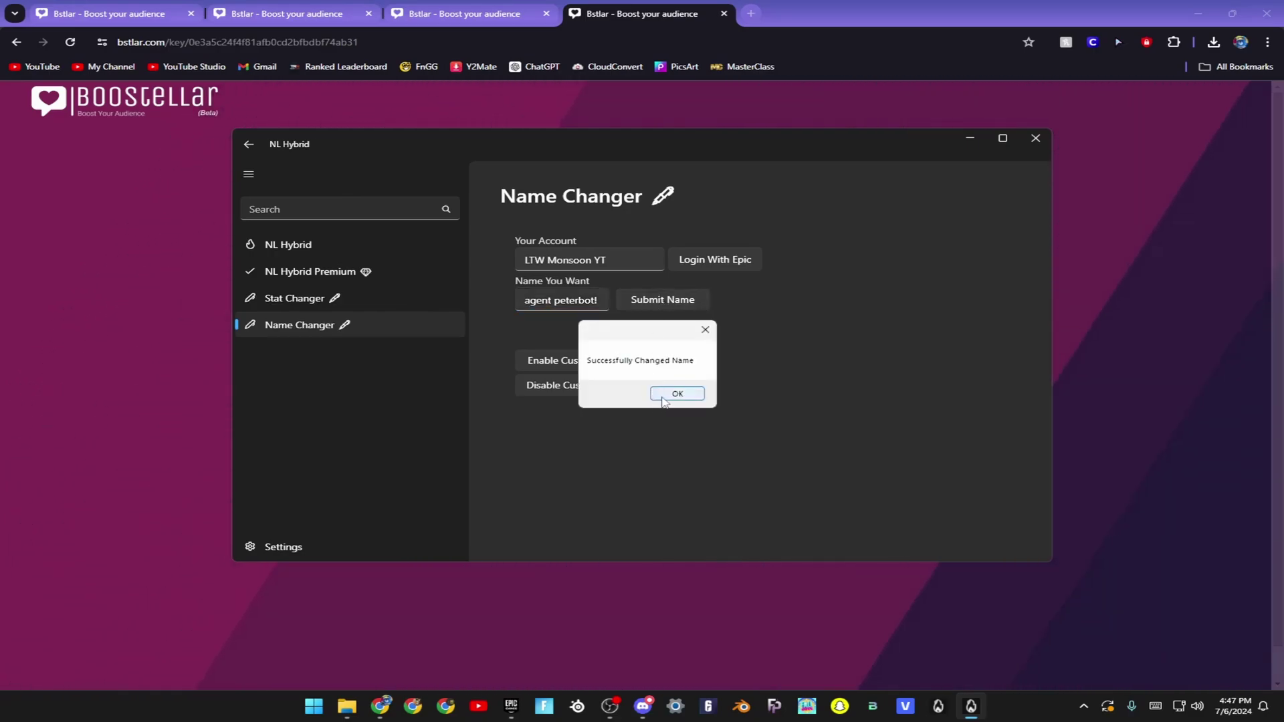
{"action": "left_click", "coordinate": [672, 390]}
{"action": "left_click", "coordinate": [600, 359]}
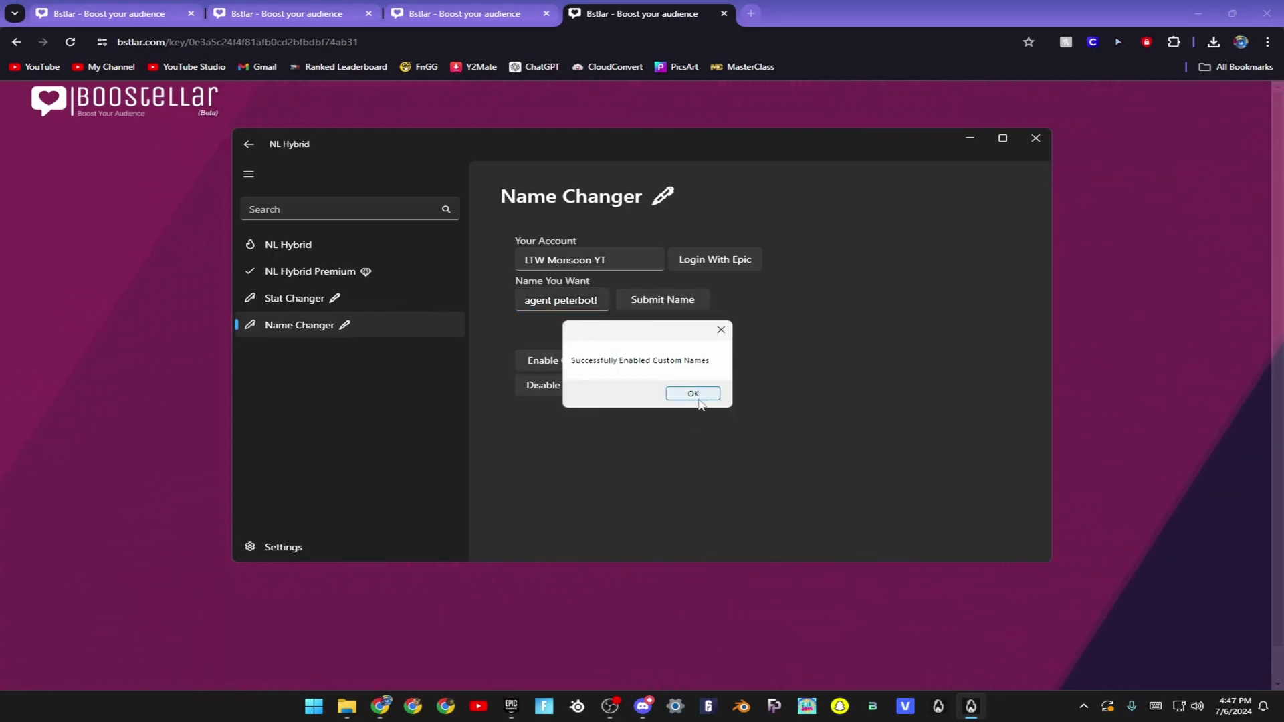
{"action": "left_click", "coordinate": [295, 298]}
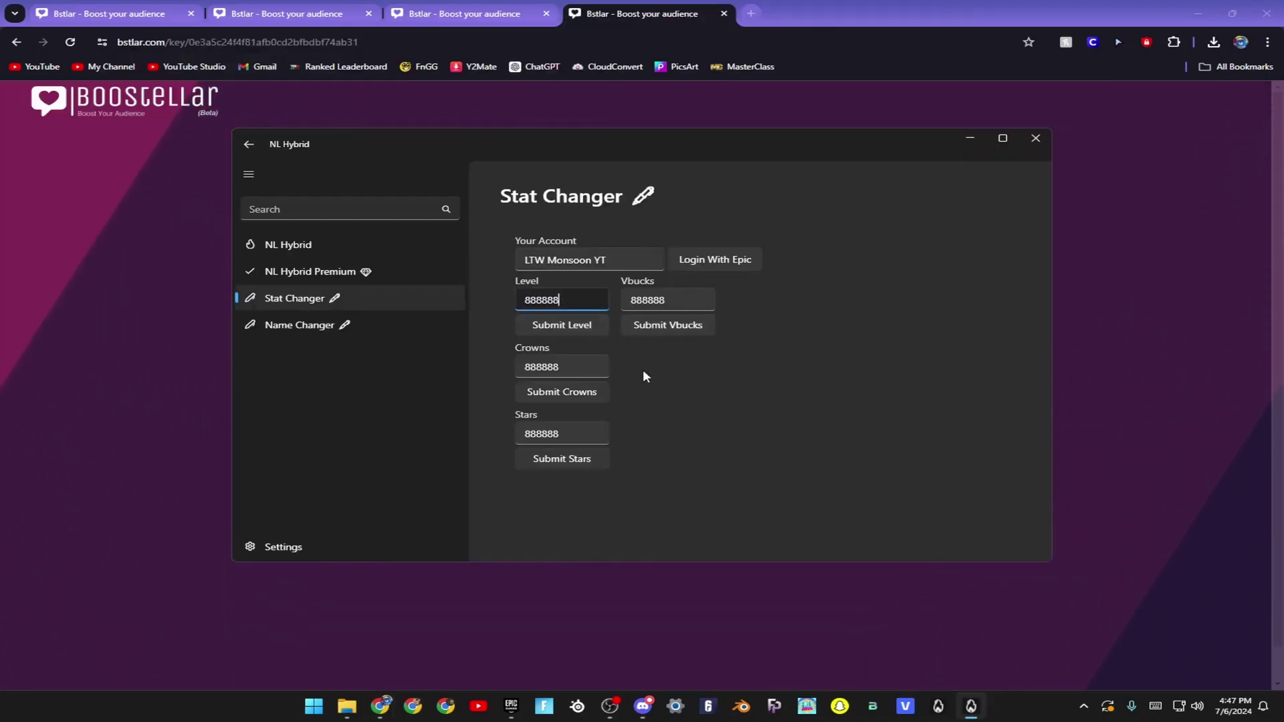
- Submit 888888 for Level, V-Bucks, Crowns and Stars, dismissing each confirmation
{"action": "left_click", "coordinate": [563, 325]}
{"action": "left_click", "coordinate": [677, 393]}
{"action": "left_click", "coordinate": [669, 324]}
{"action": "left_click", "coordinate": [677, 393]}
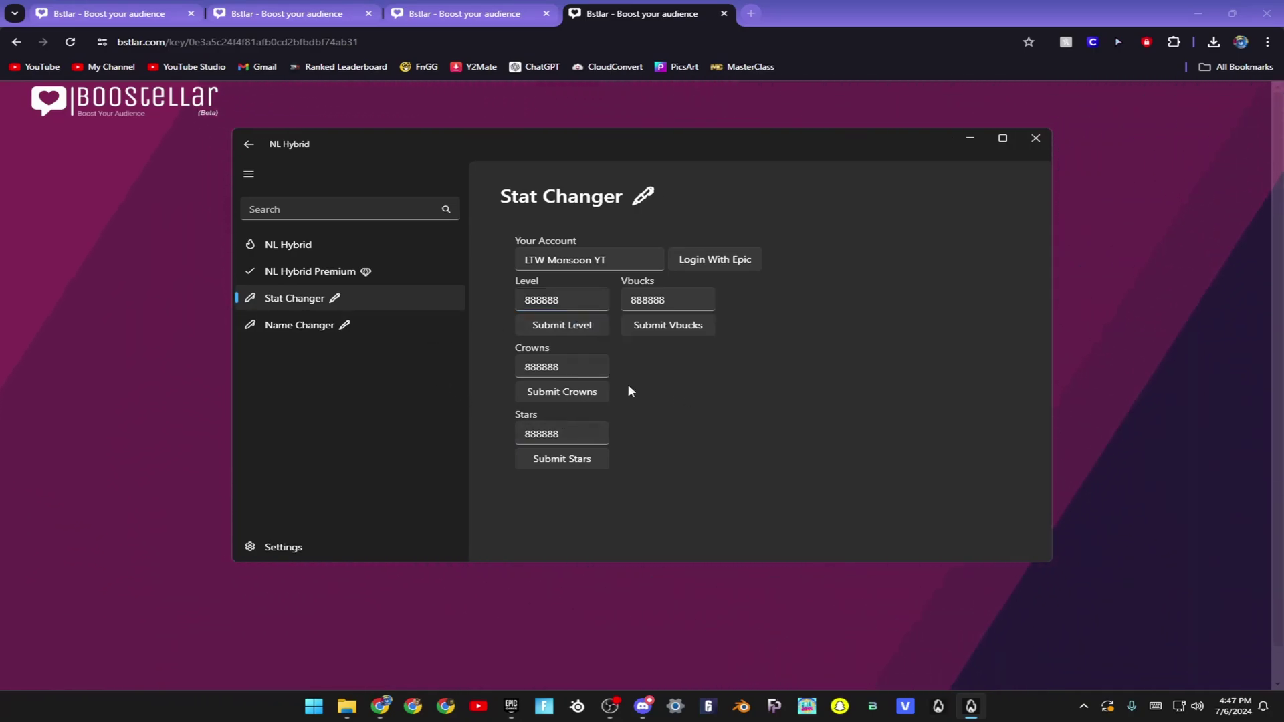
{"action": "left_click", "coordinate": [679, 394]}
{"action": "left_click", "coordinate": [677, 394]}
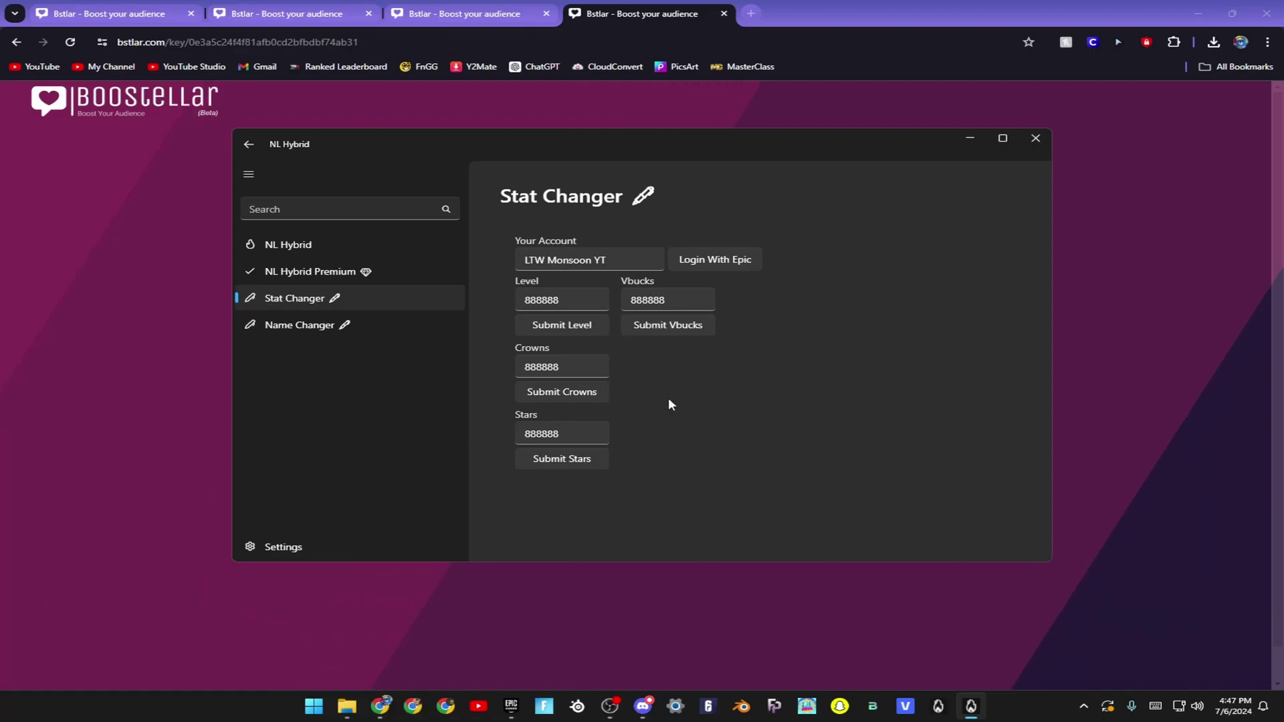
{"action": "left_click", "coordinate": [345, 245]}
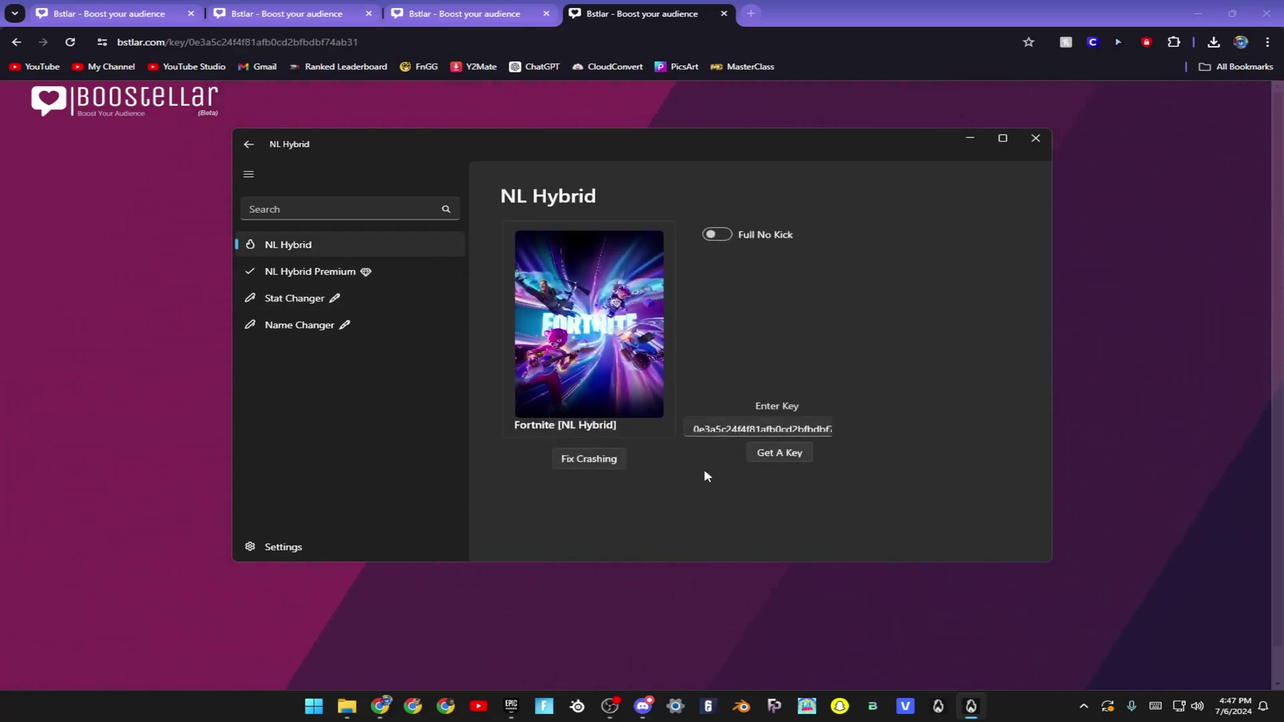
- Launch the Fortnite [NL Hybrid] card from NL Hybrid
{"action": "key", "text": "alt+Tab"}
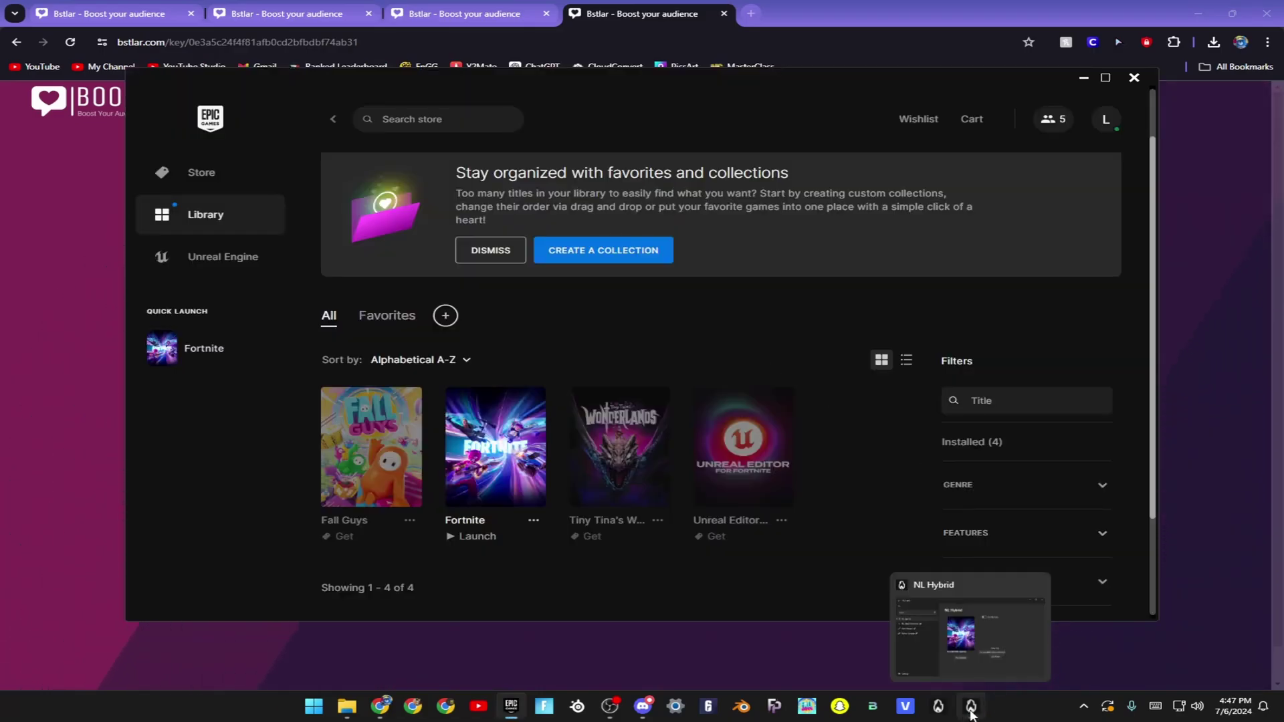
{"action": "left_click", "coordinate": [969, 704]}
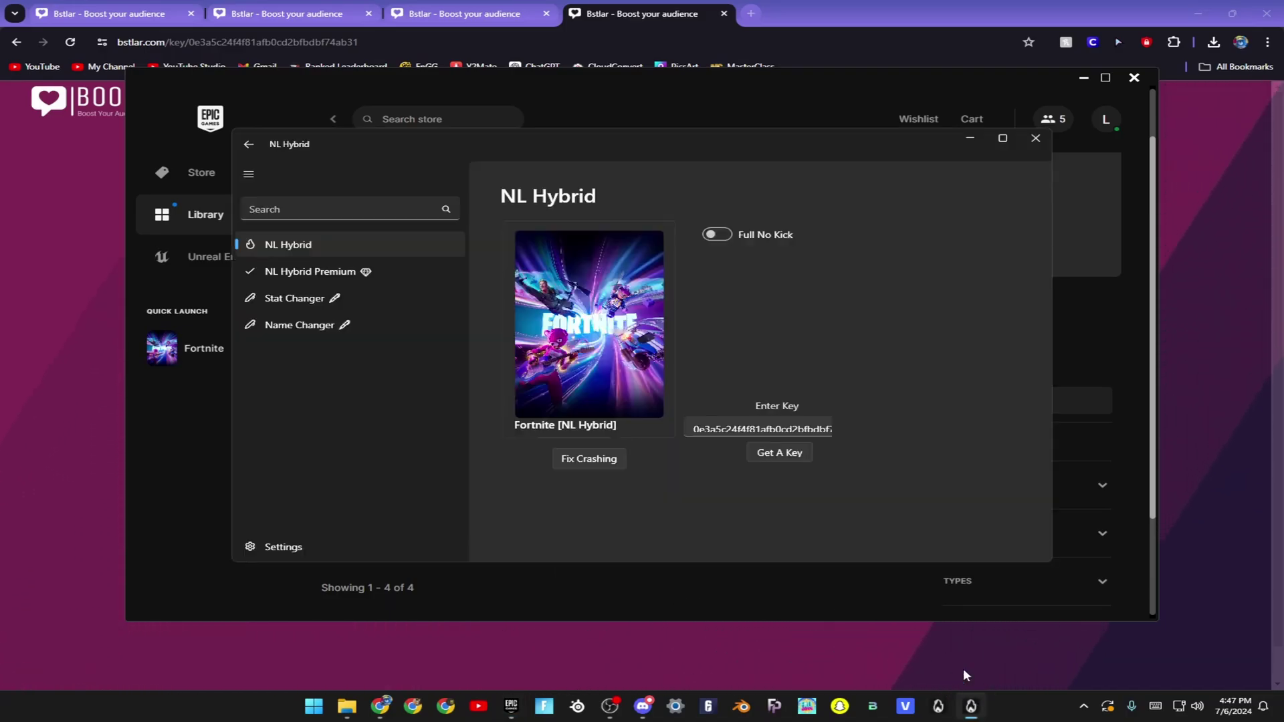
{"action": "left_click", "coordinate": [586, 341]}
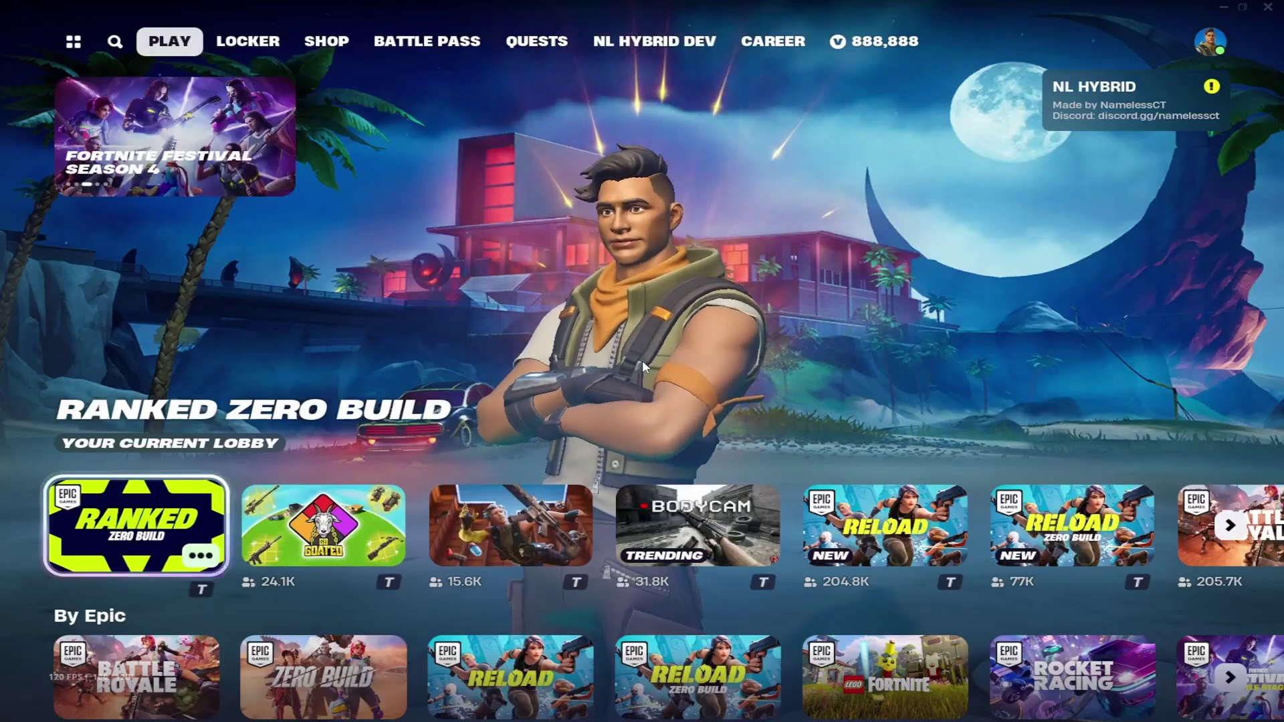
- View the 888,888 V-Bucks balance and Battle Pass level, then perform a lobby emote
{"action": "left_click", "coordinate": [641, 387]}
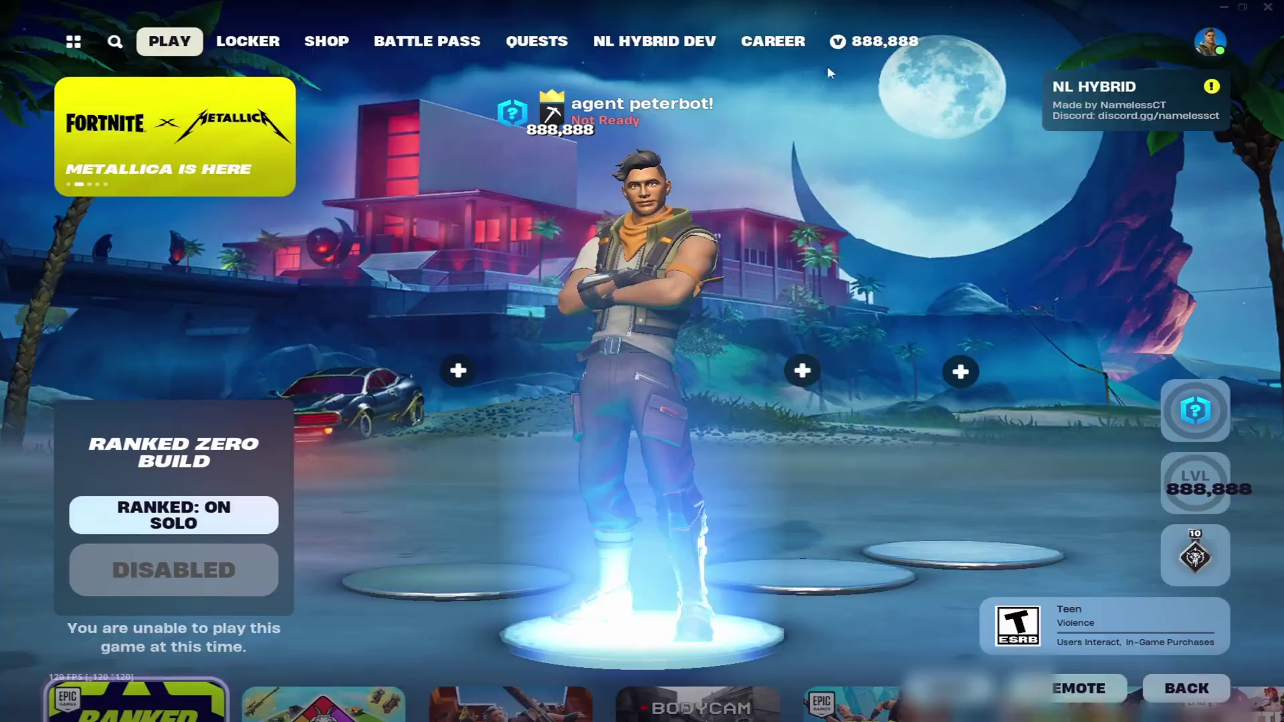
{"action": "left_click", "coordinate": [873, 41]}
{"action": "left_click", "coordinate": [480, 46]}
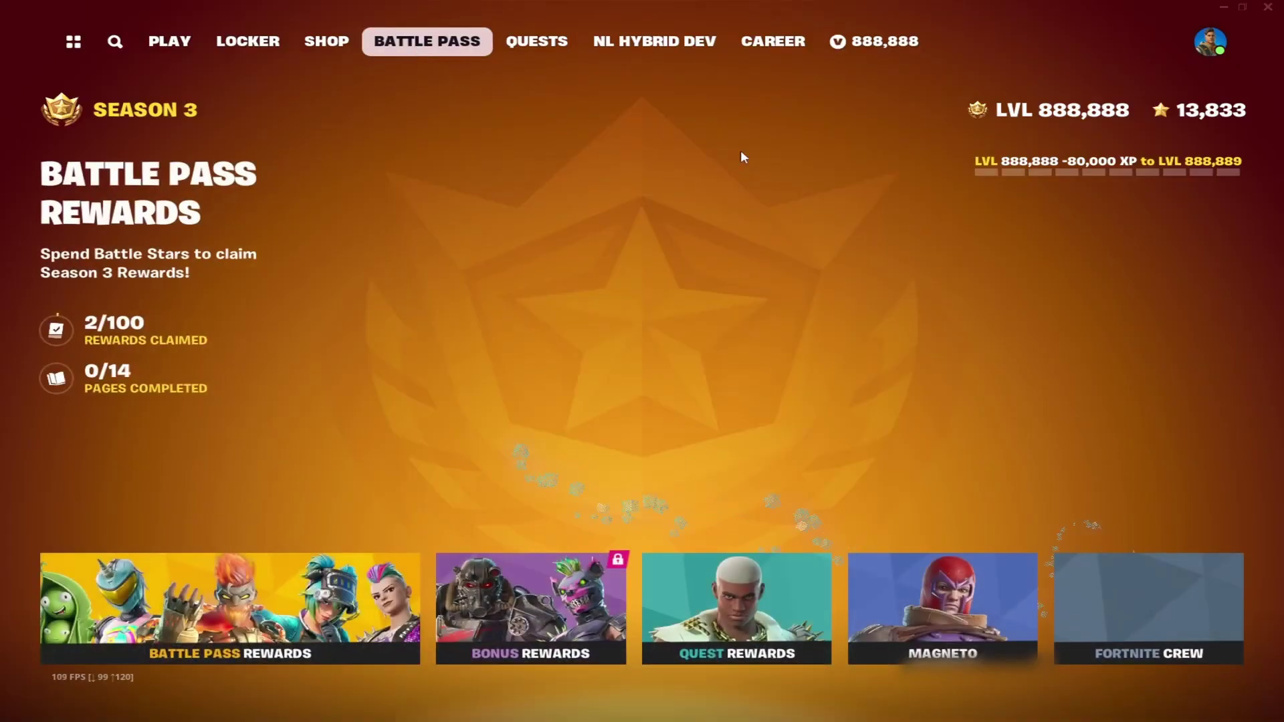
{"action": "left_click", "coordinate": [169, 41]}
{"action": "key", "text": "b"}
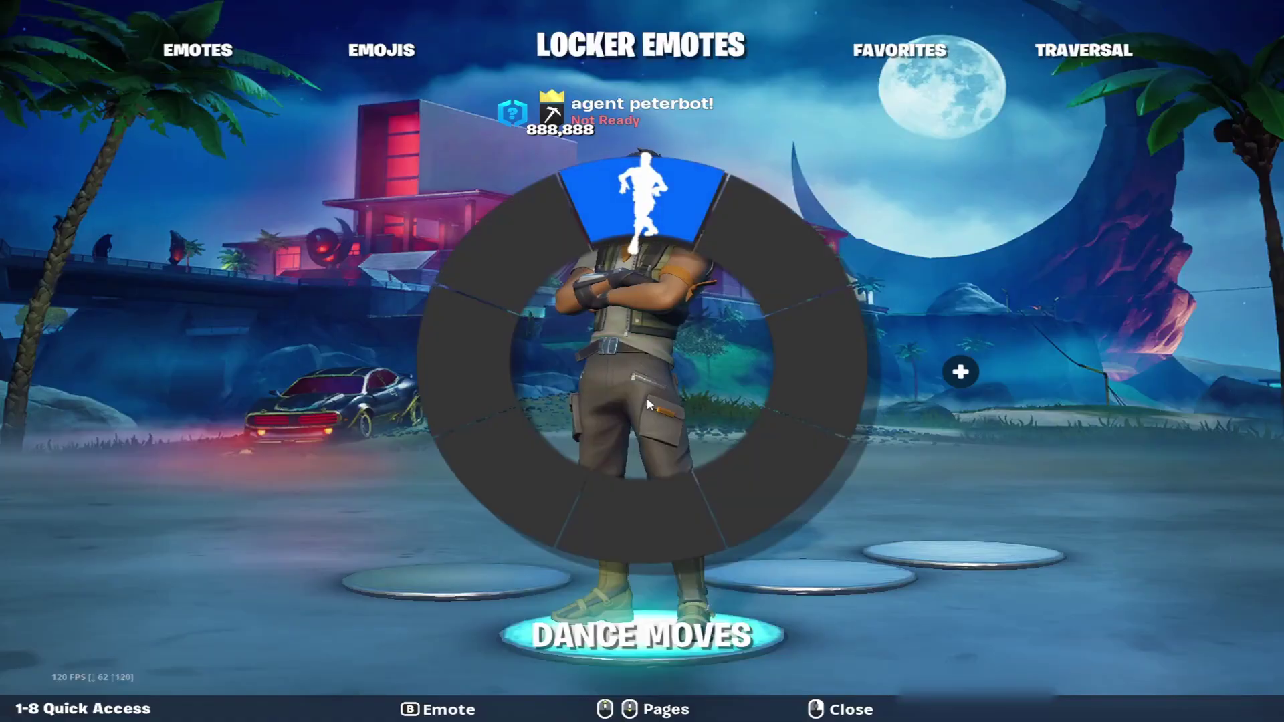
{"action": "scroll", "coordinate": [647, 397], "scroll_direction": "down", "scroll_amount": 1}
{"action": "left_click", "coordinate": [543, 405]}
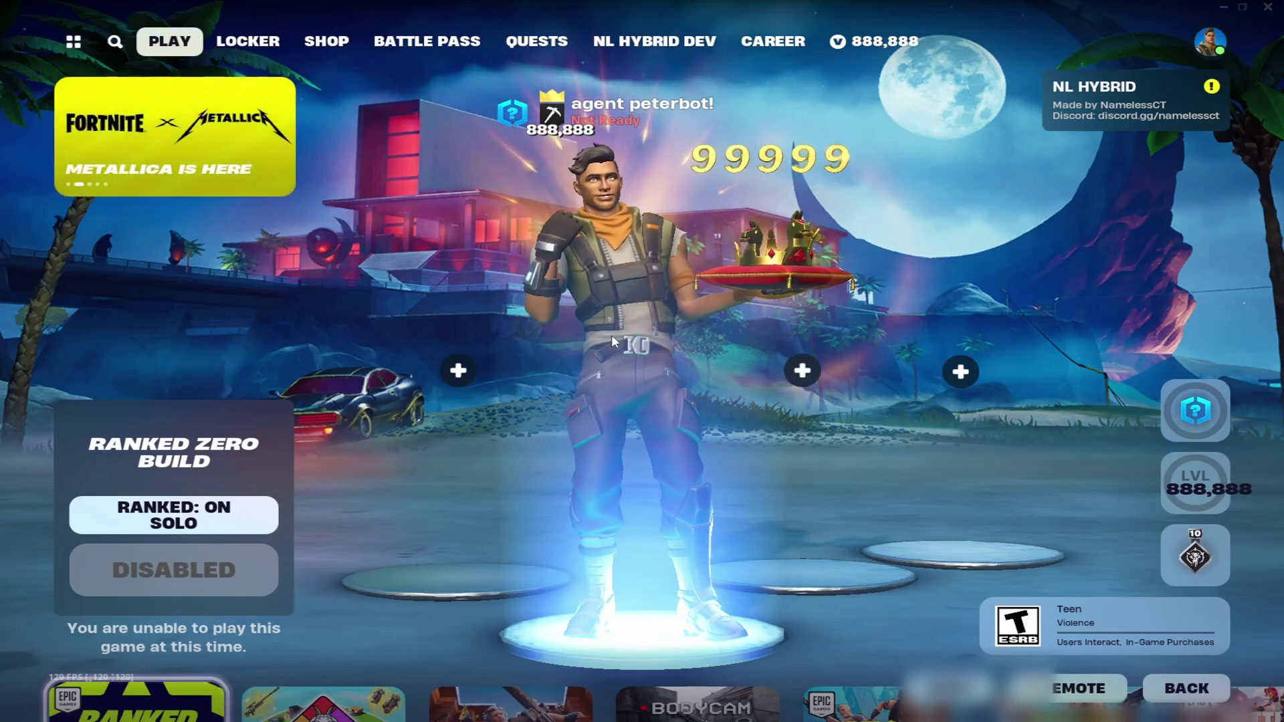
- Browse the outfits, then pick The Axe of Champions 2.0 from FNCS-filtered pickaxes
{"action": "left_click", "coordinate": [248, 42]}
{"action": "key", "text": "Return"}
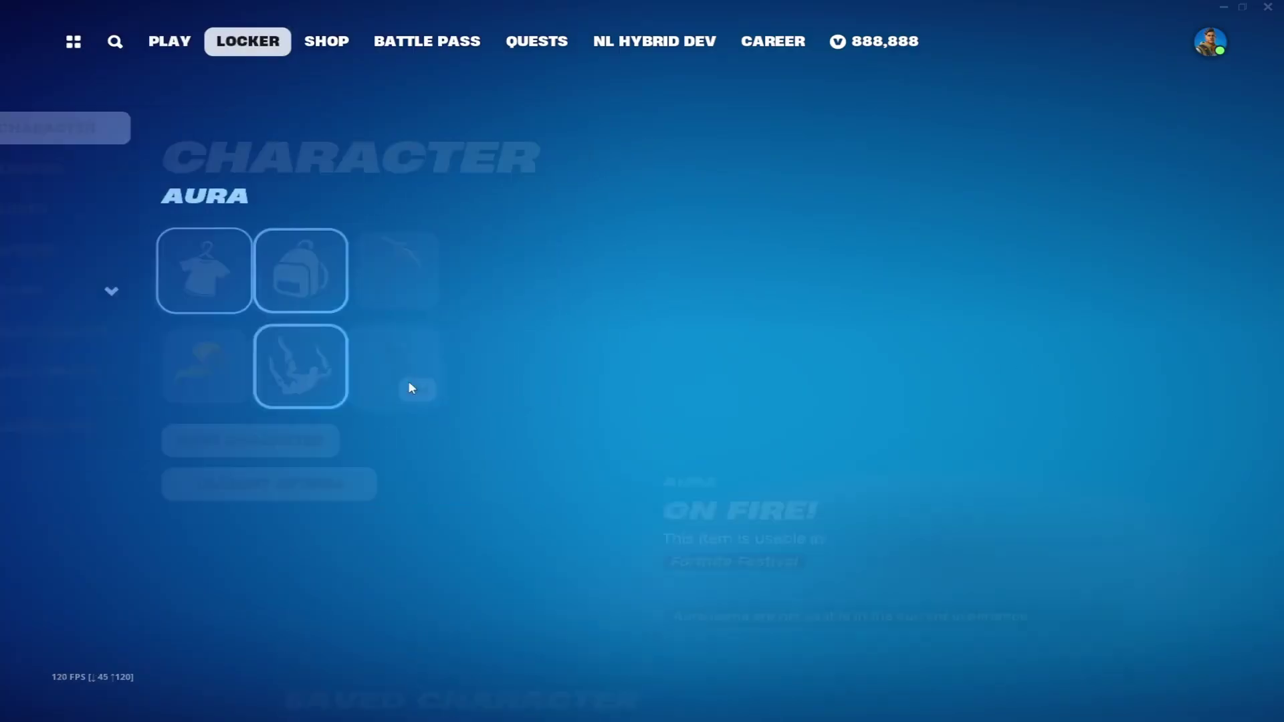
{"action": "left_click_drag", "start_coordinate": [1192, 211], "coordinate": [1201, 550]}
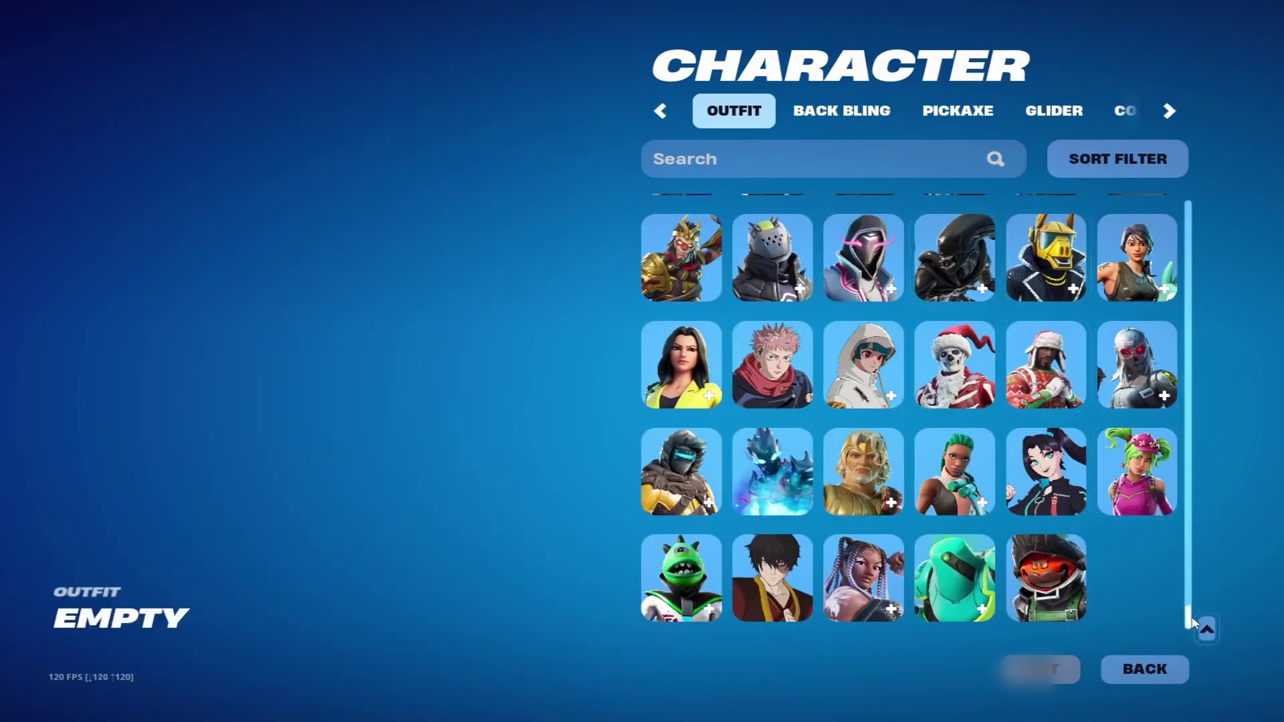
{"action": "left_click_drag", "start_coordinate": [1220, 619], "coordinate": [1165, 267]}
{"action": "key", "text": "Escape"}
{"action": "key", "text": "Right"}
{"action": "key", "text": "Right"}
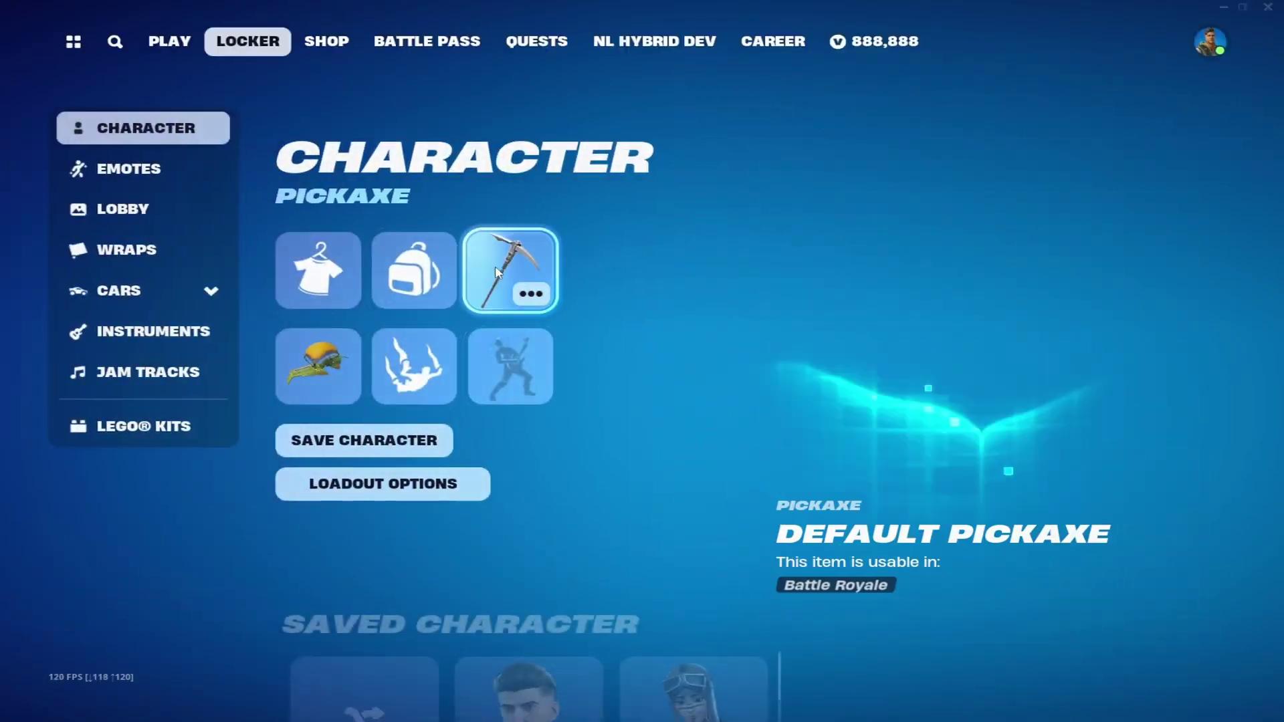
{"action": "key", "text": "Return"}
{"action": "type", "text": "fncs"}
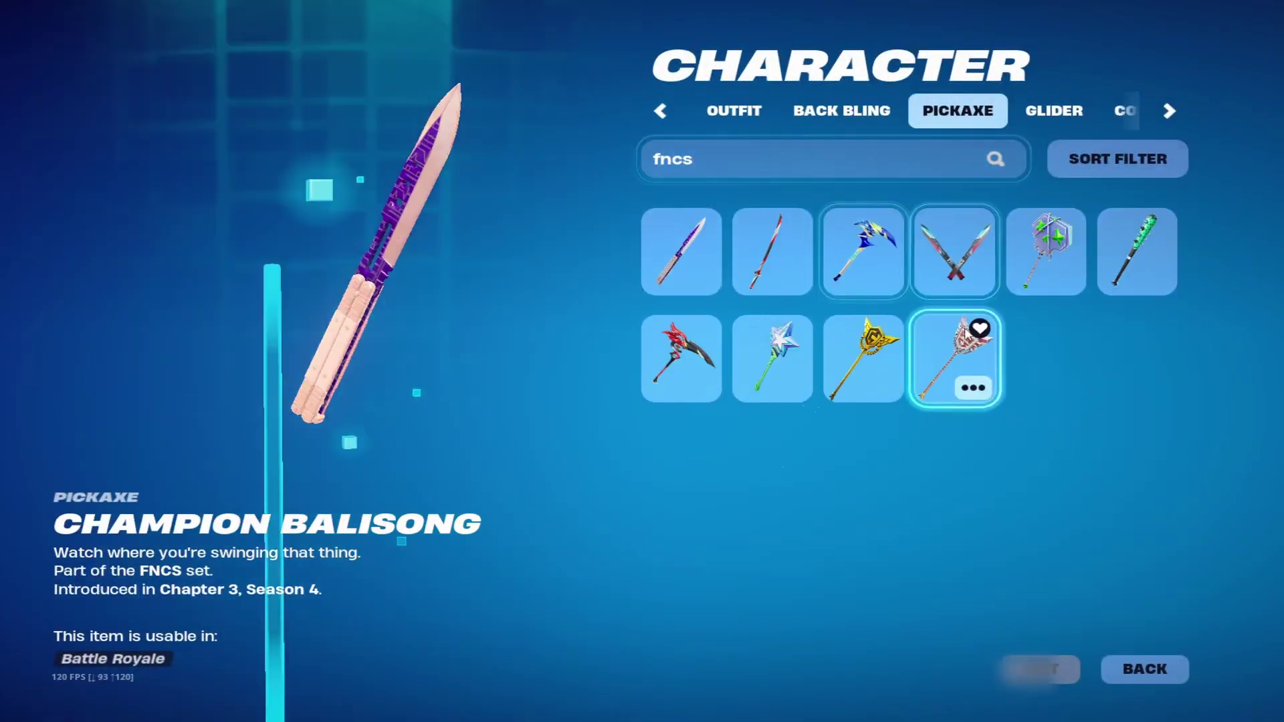
{"action": "left_click", "coordinate": [955, 357]}
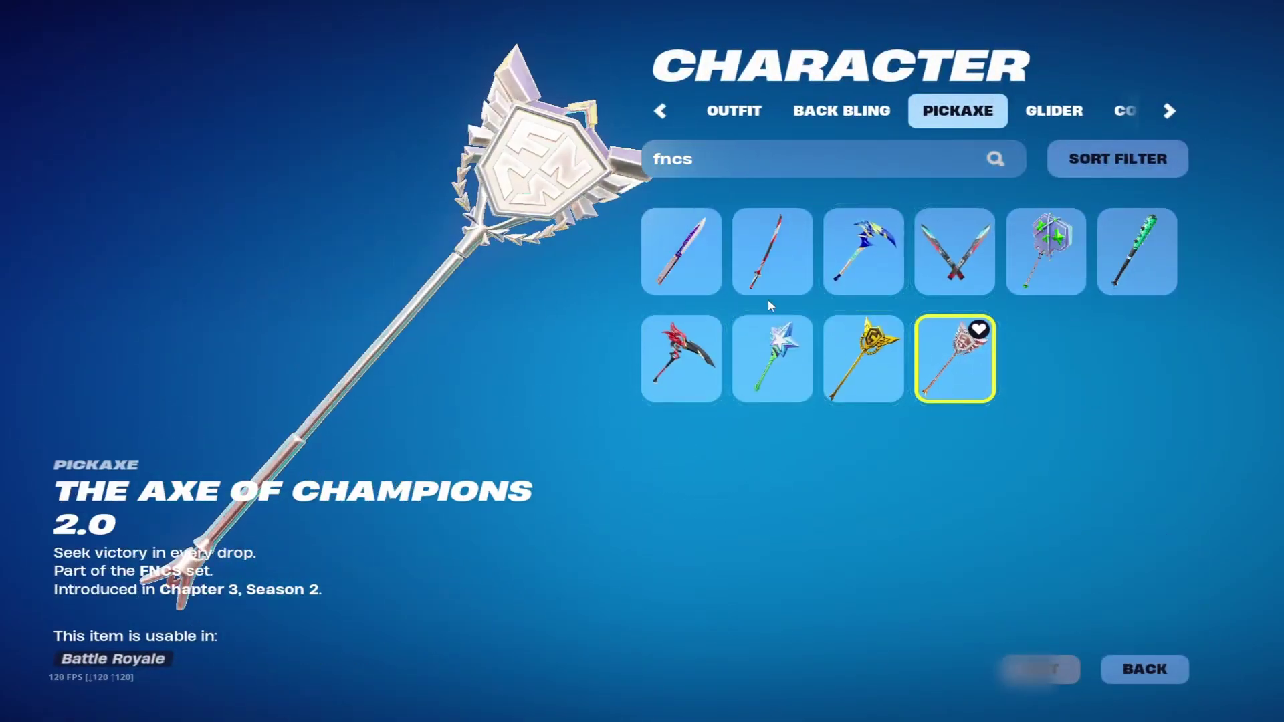
{"action": "left_click", "coordinate": [863, 357]}
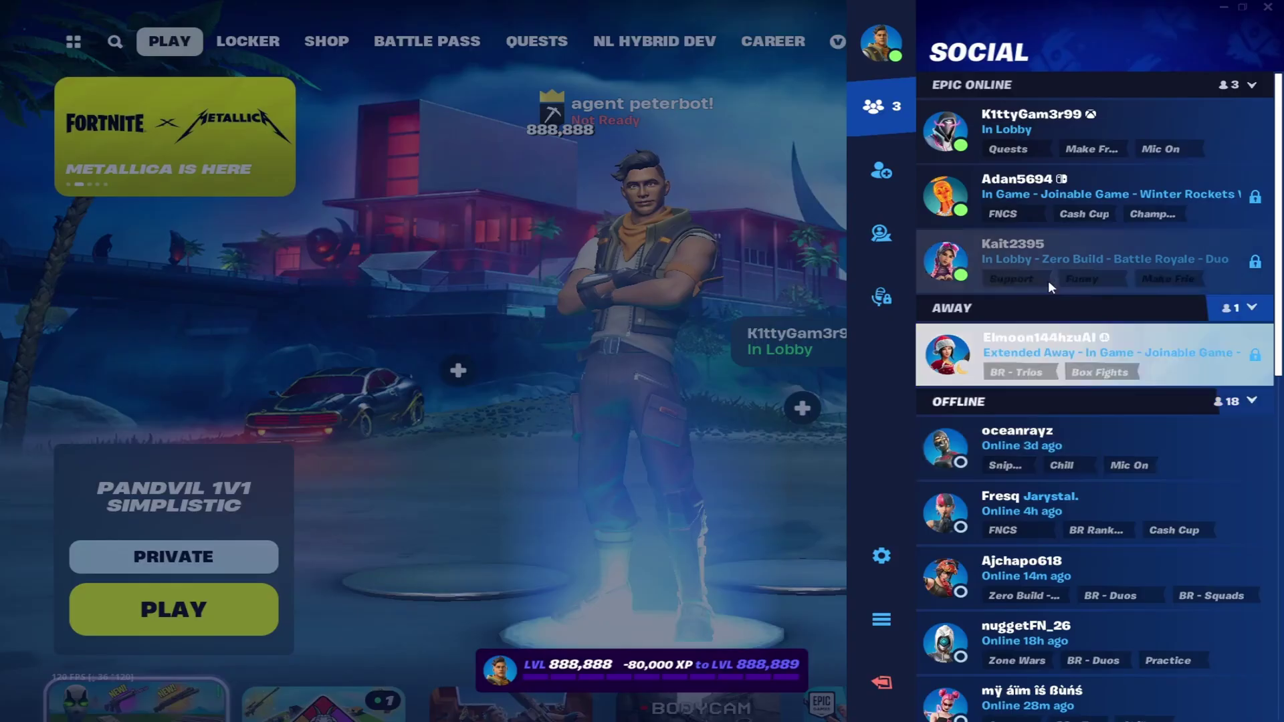
- Nickname the friend 'Alt Account' and invite them into the party
{"action": "key", "text": "Up"}
{"action": "key", "text": "Up"}
{"action": "key", "text": "Return"}
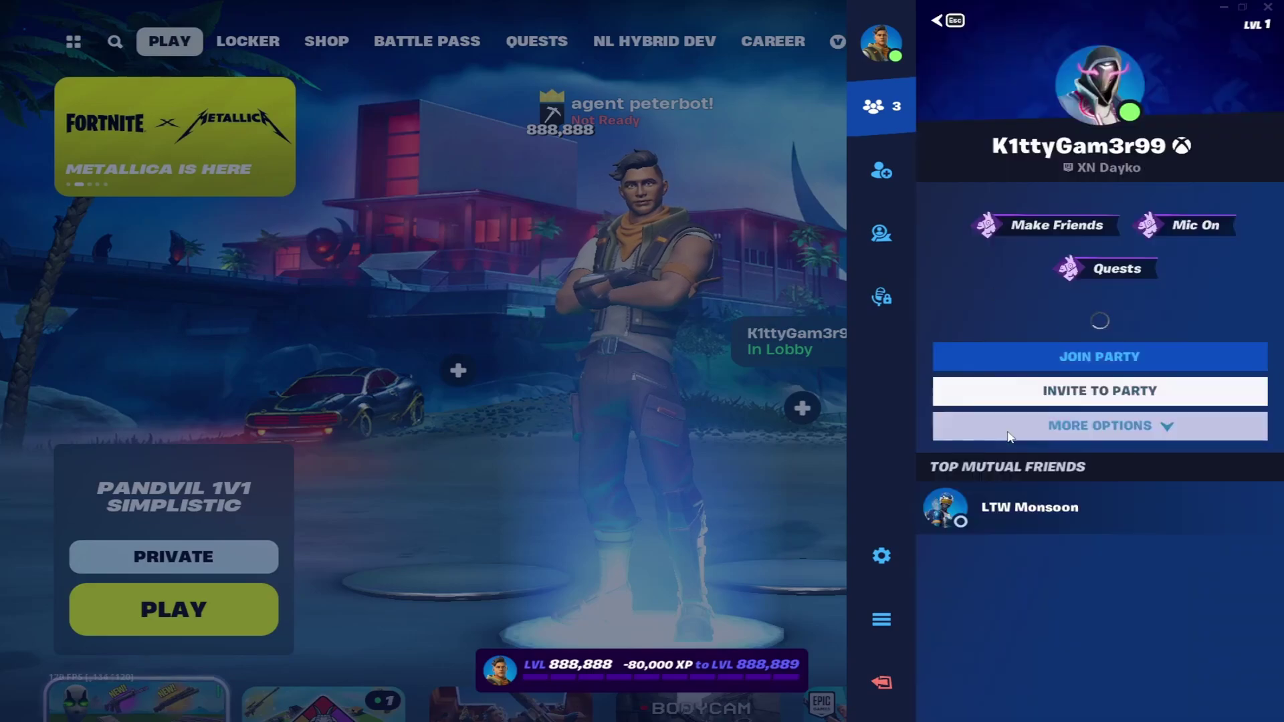
{"action": "left_click", "coordinate": [1099, 454]}
{"action": "left_click", "coordinate": [1054, 499]}
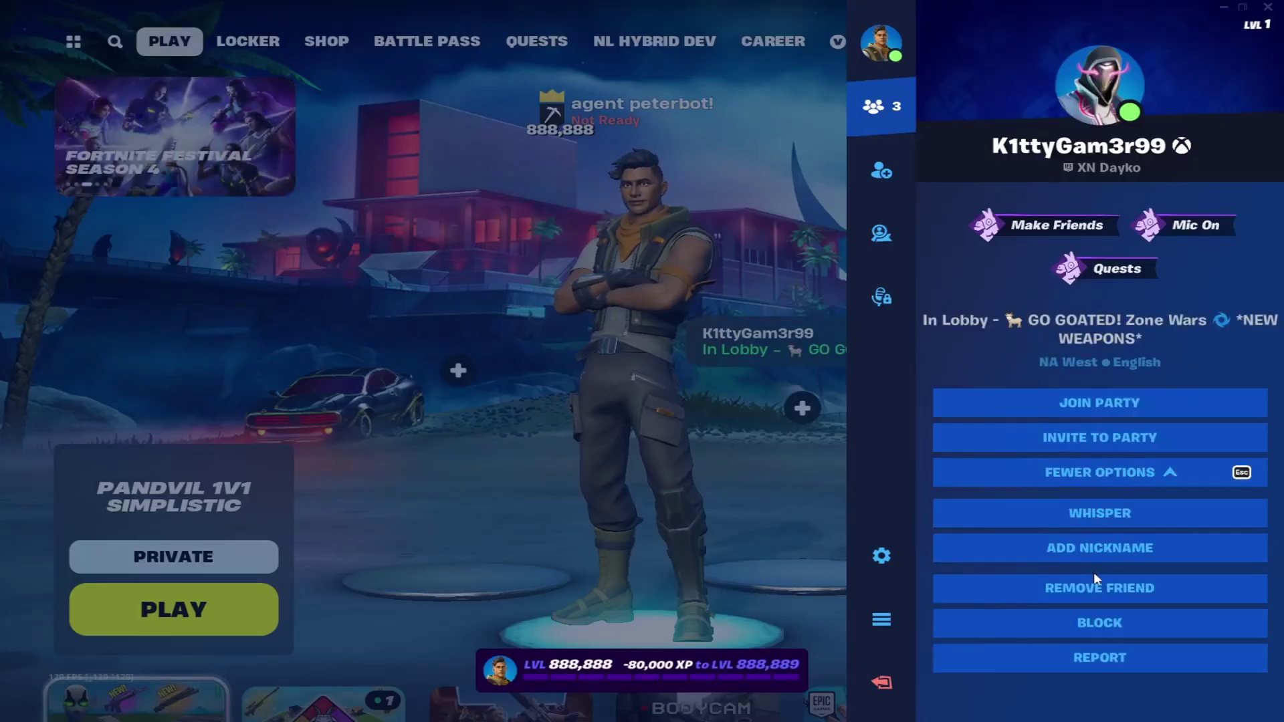
{"action": "left_click", "coordinate": [1093, 547]}
{"action": "type", "text": "Alt Account"}
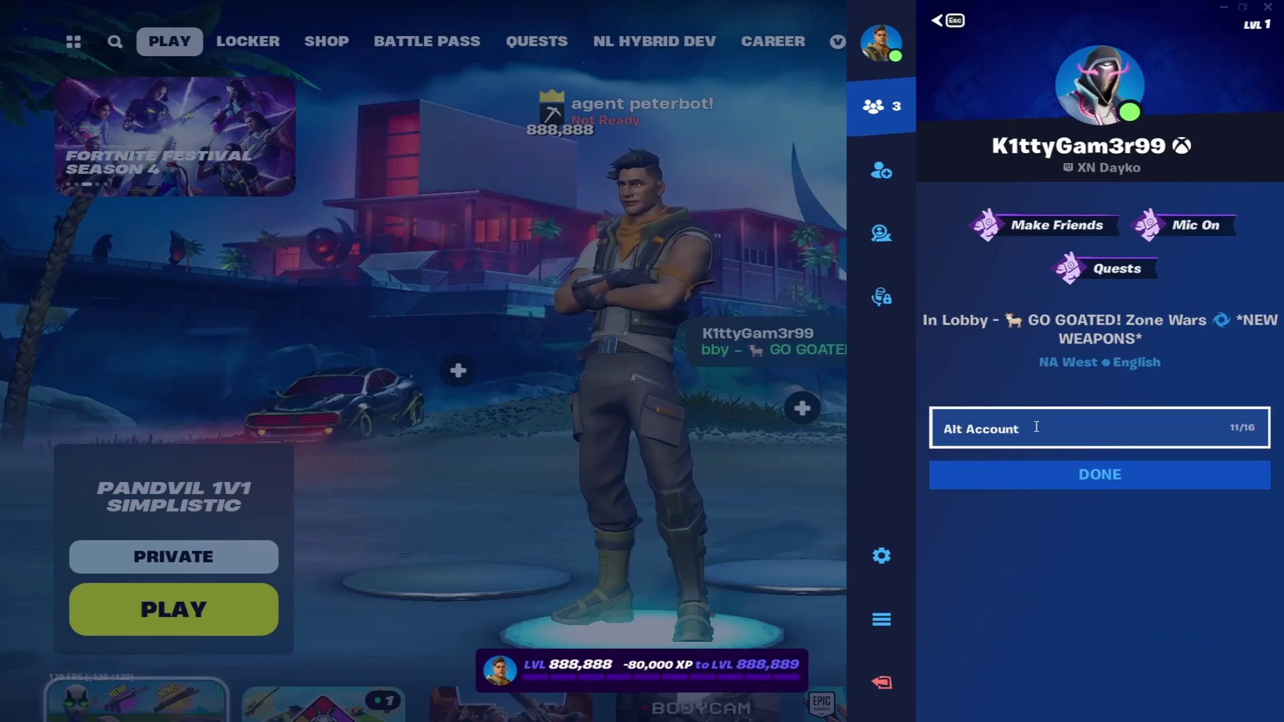
{"action": "key", "text": "Return"}
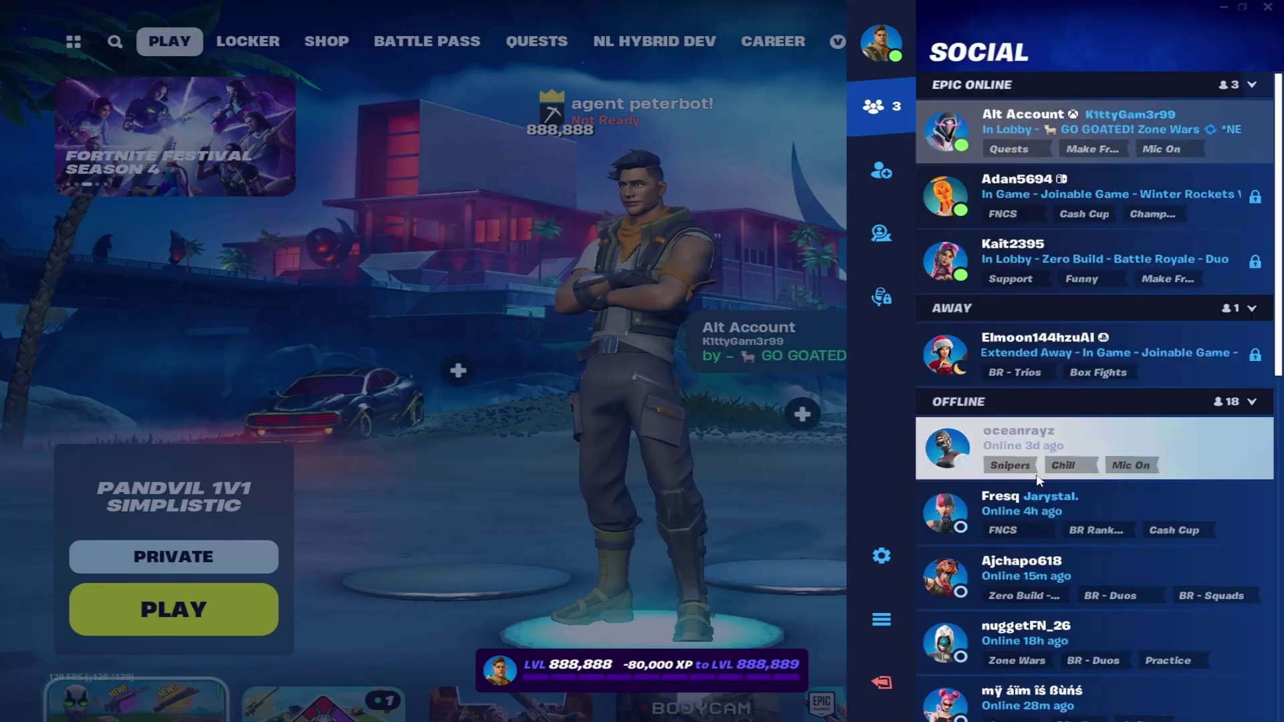
{"action": "left_click", "coordinate": [1044, 190]}
{"action": "left_click", "coordinate": [1100, 438]}
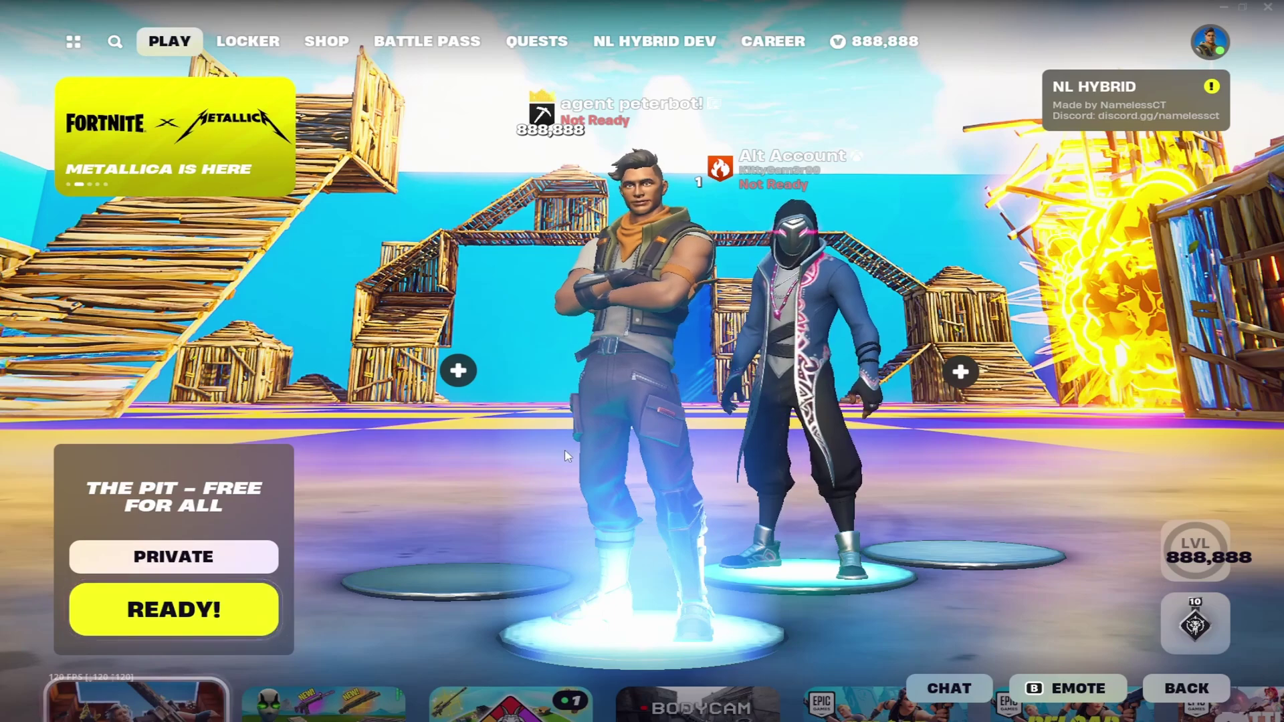
- Ready up for the match and equip the Renegade Raider outfit at the phone booth
{"action": "left_click", "coordinate": [135, 623]}
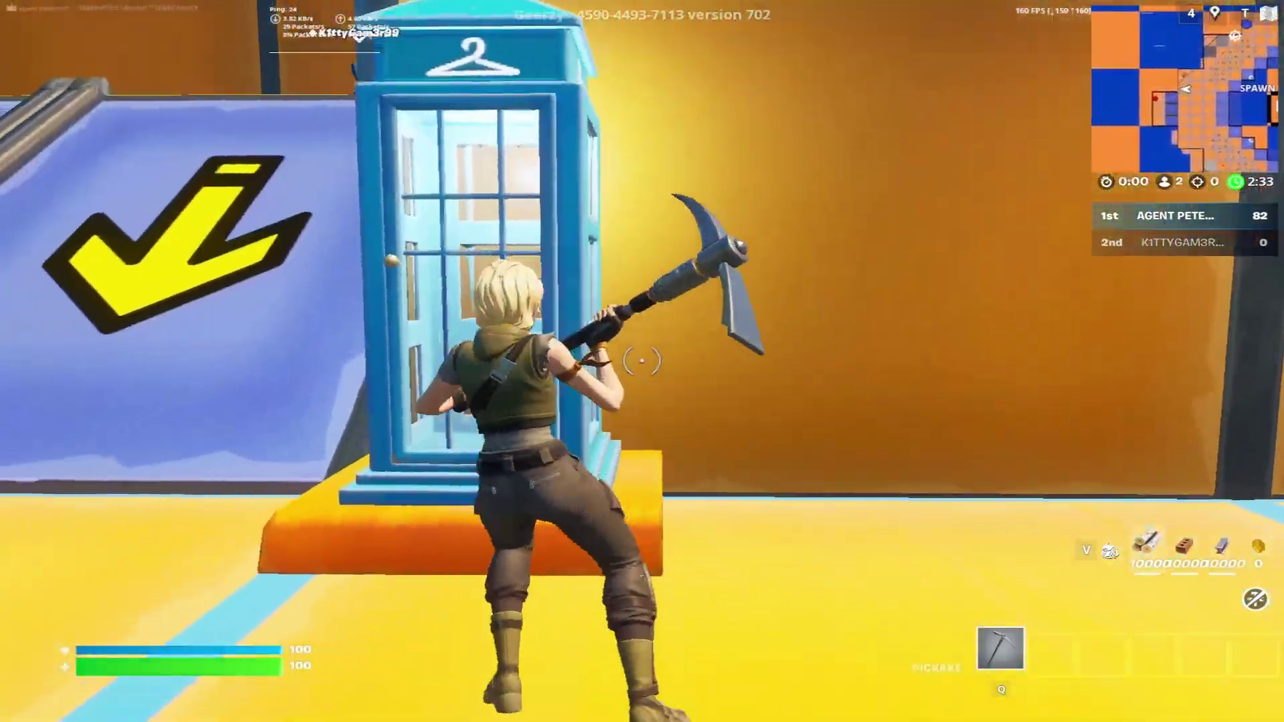
{"action": "key", "text": "e"}
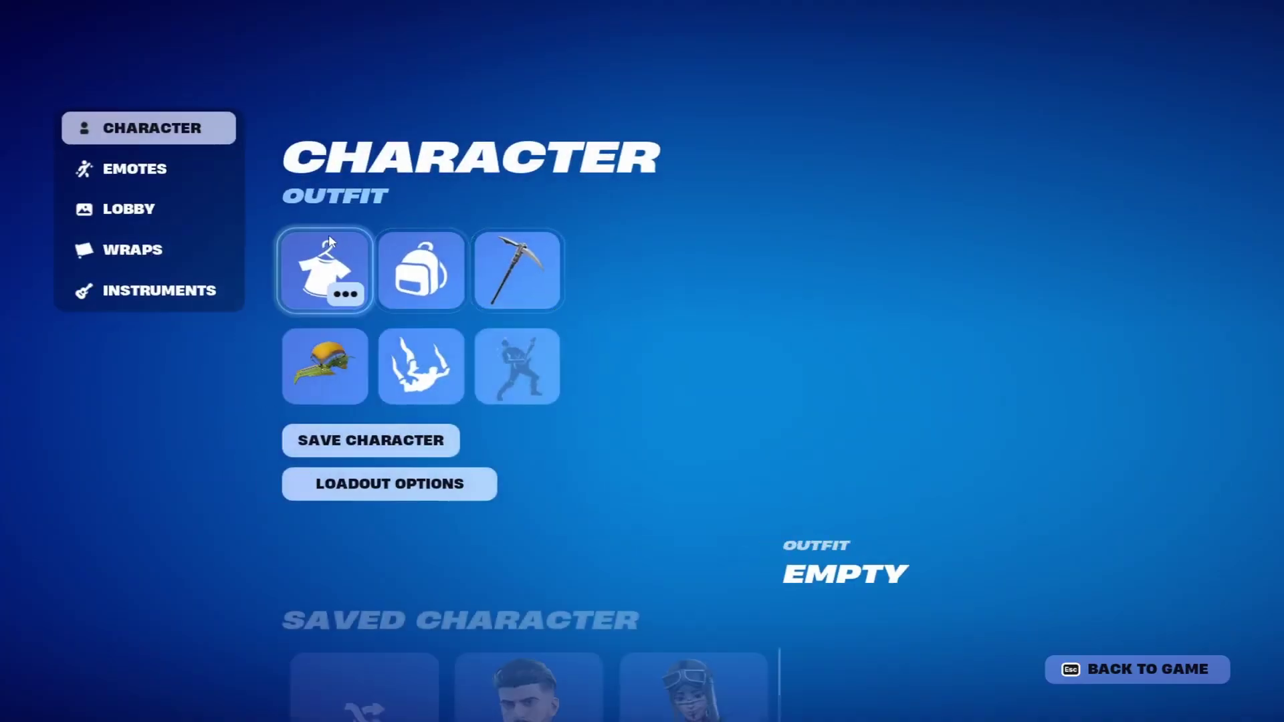
{"action": "left_click", "coordinate": [322, 269]}
{"action": "left_click", "coordinate": [745, 159]}
{"action": "type", "text": "renega"}
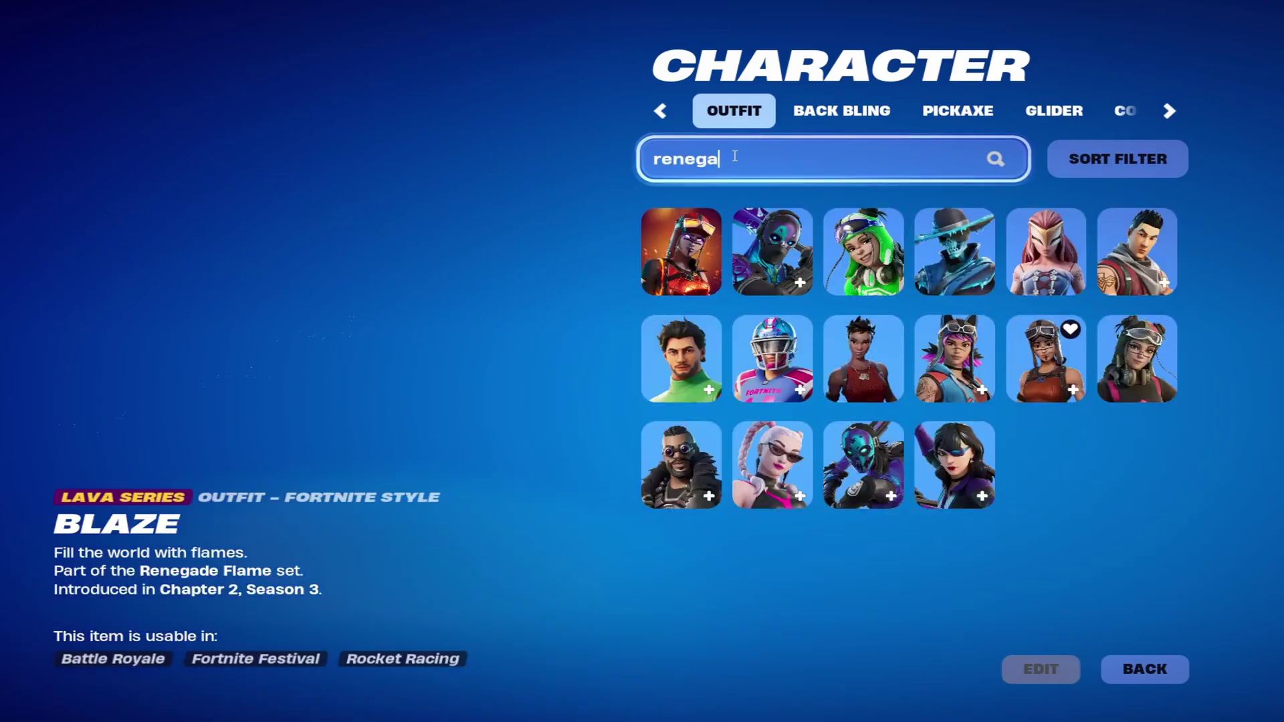
{"action": "type", "text": "d"}
{"action": "left_click", "coordinate": [1022, 347]}
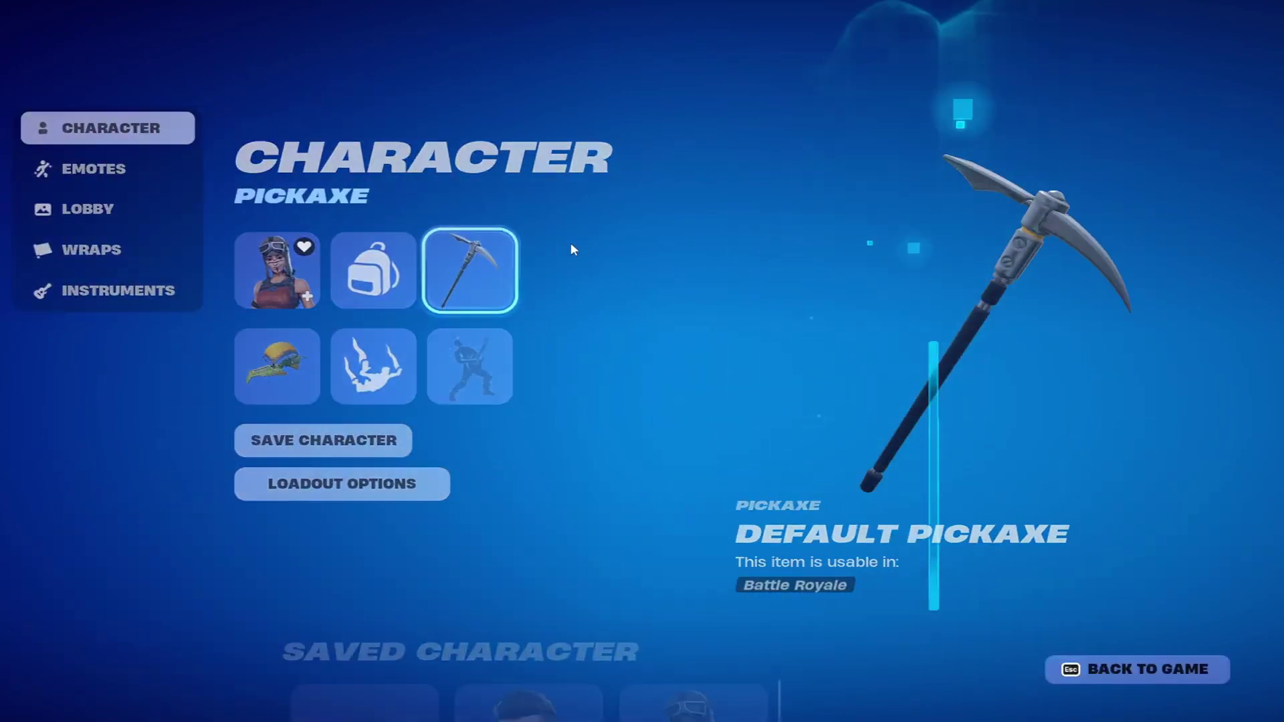
- Equip The Axe of Champions 2.0 and Champion Sail Shark glider, then respawn
{"action": "left_click", "coordinate": [518, 269]}
{"action": "type", "text": "fn"}
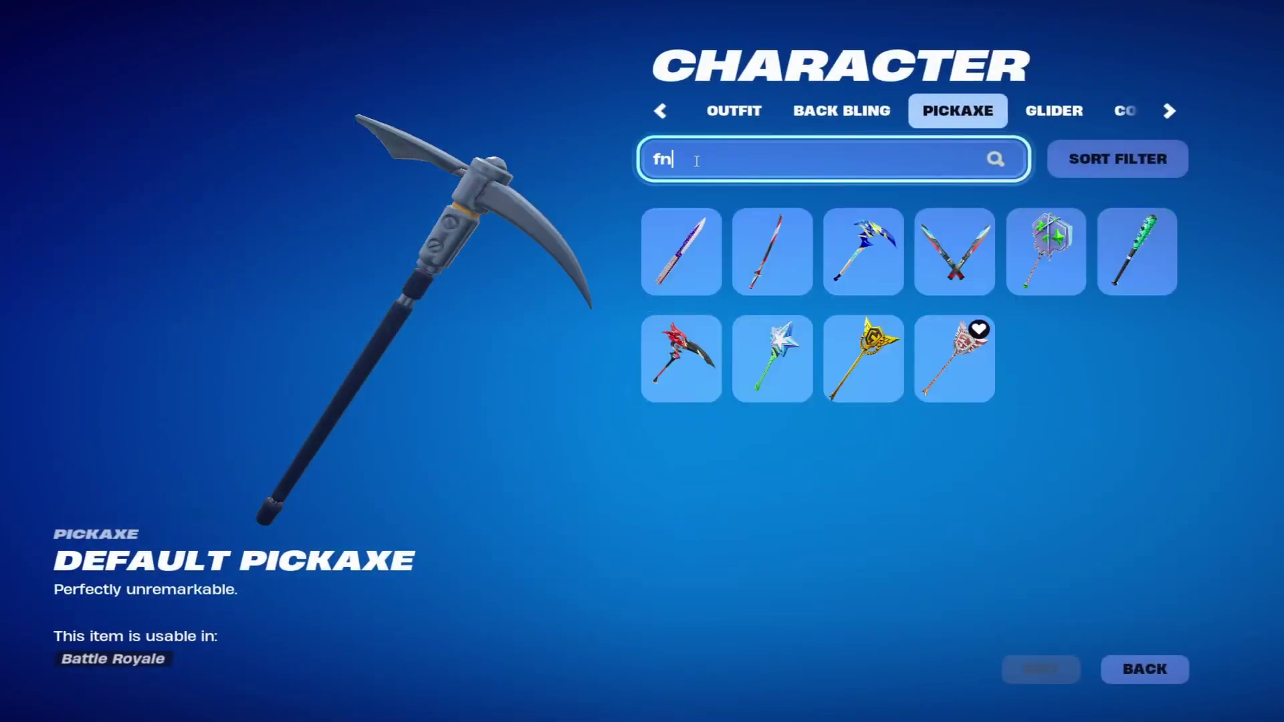
{"action": "type", "text": "cs"}
{"action": "left_click", "coordinate": [955, 358]}
{"action": "left_click", "coordinate": [320, 367]}
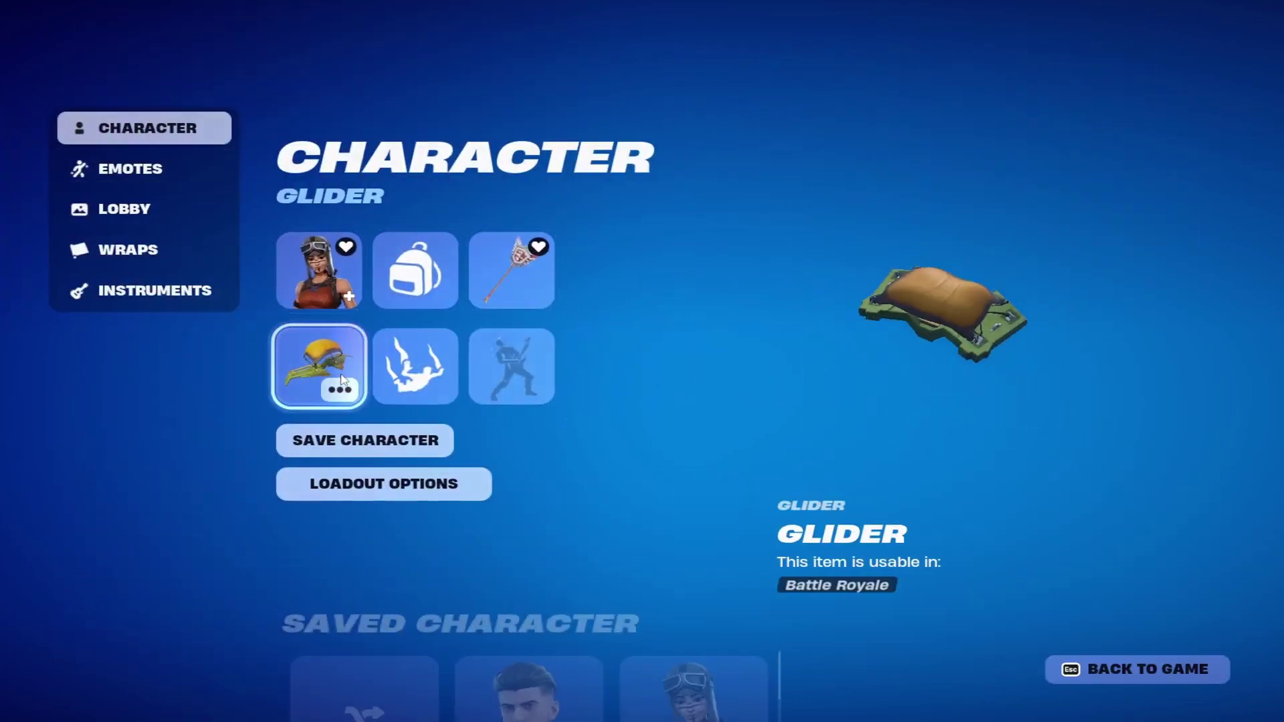
{"action": "left_click", "coordinate": [683, 250]}
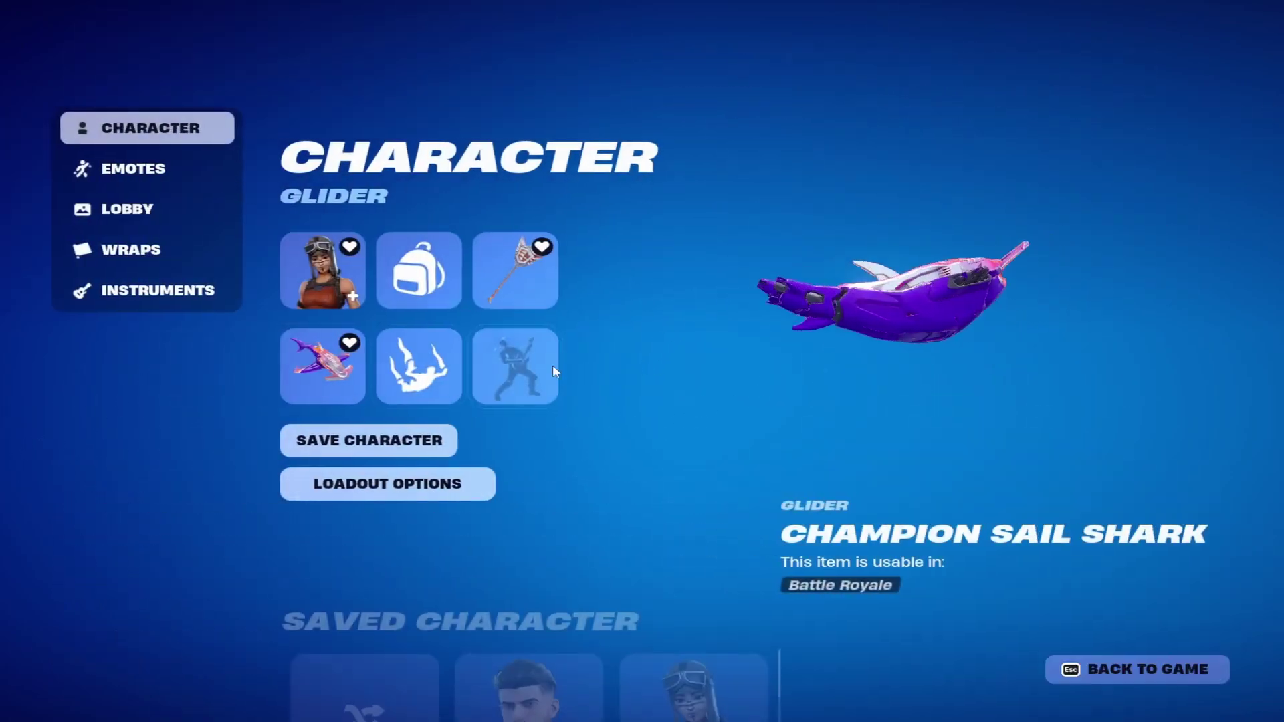
{"action": "key", "text": "Escape"}
{"action": "key", "text": "Escape"}
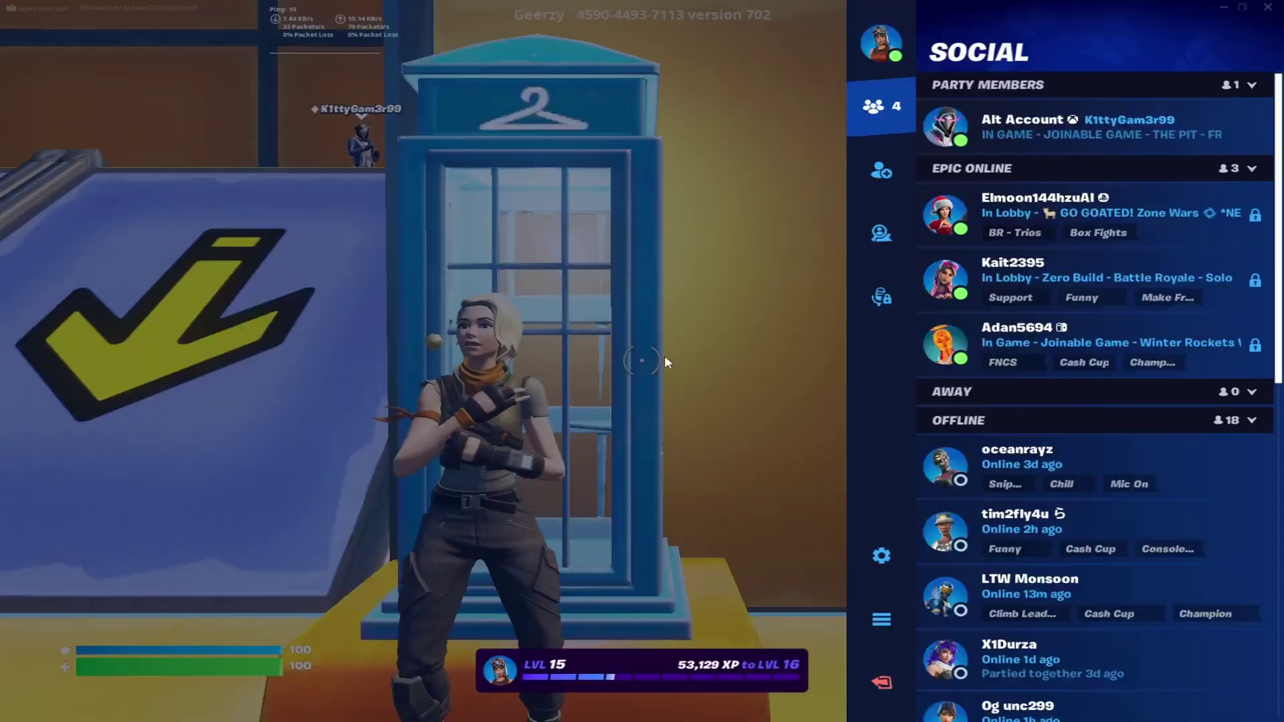
{"action": "left_click", "coordinate": [880, 619]}
{"action": "left_click", "coordinate": [1012, 234]}
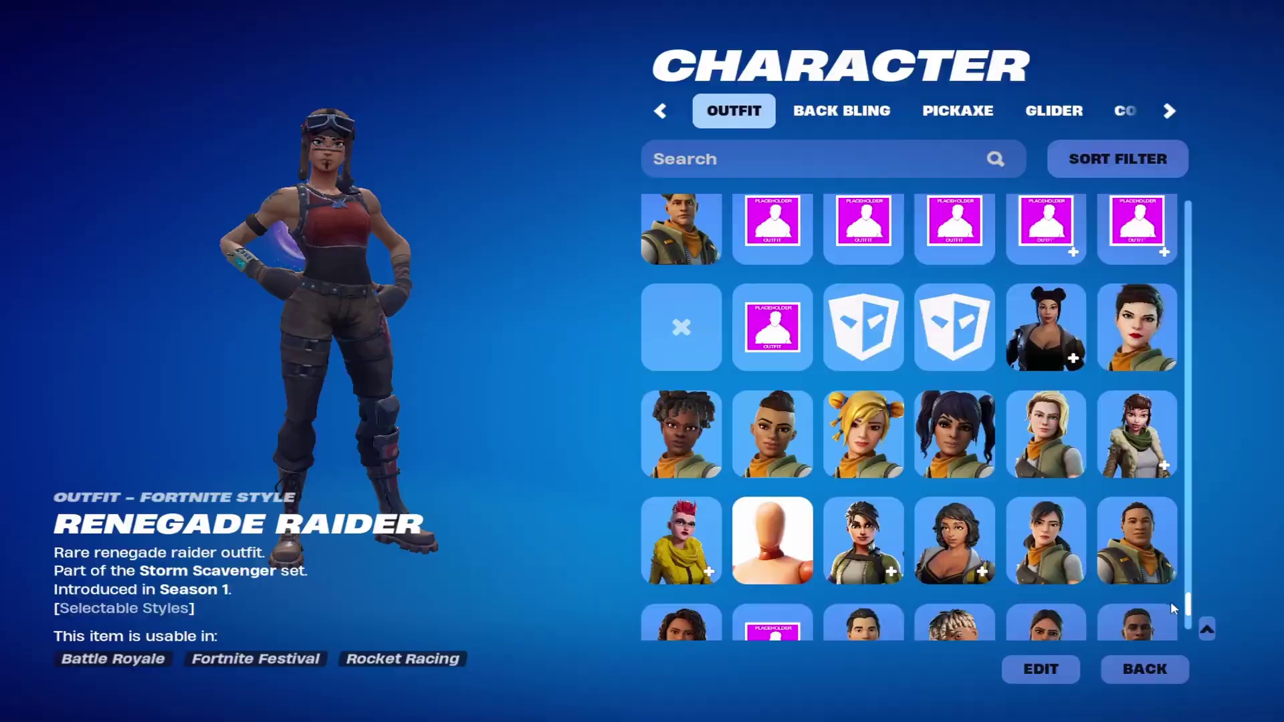
{"action": "scroll", "coordinate": [1173, 592], "scroll_direction": "down", "scroll_amount": 5}
{"action": "scroll", "coordinate": [1172, 592], "scroll_direction": "down", "scroll_amount": 3}
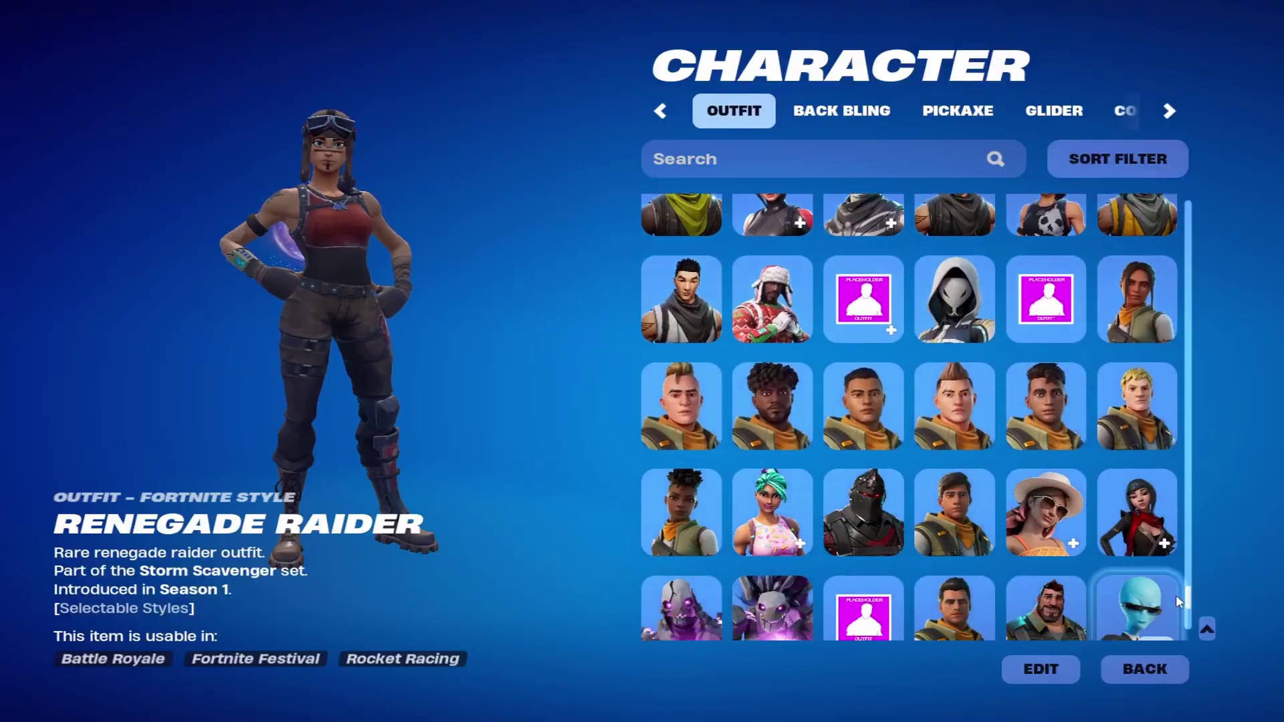
{"action": "scroll", "coordinate": [1004, 501], "scroll_direction": "down", "scroll_amount": 3}
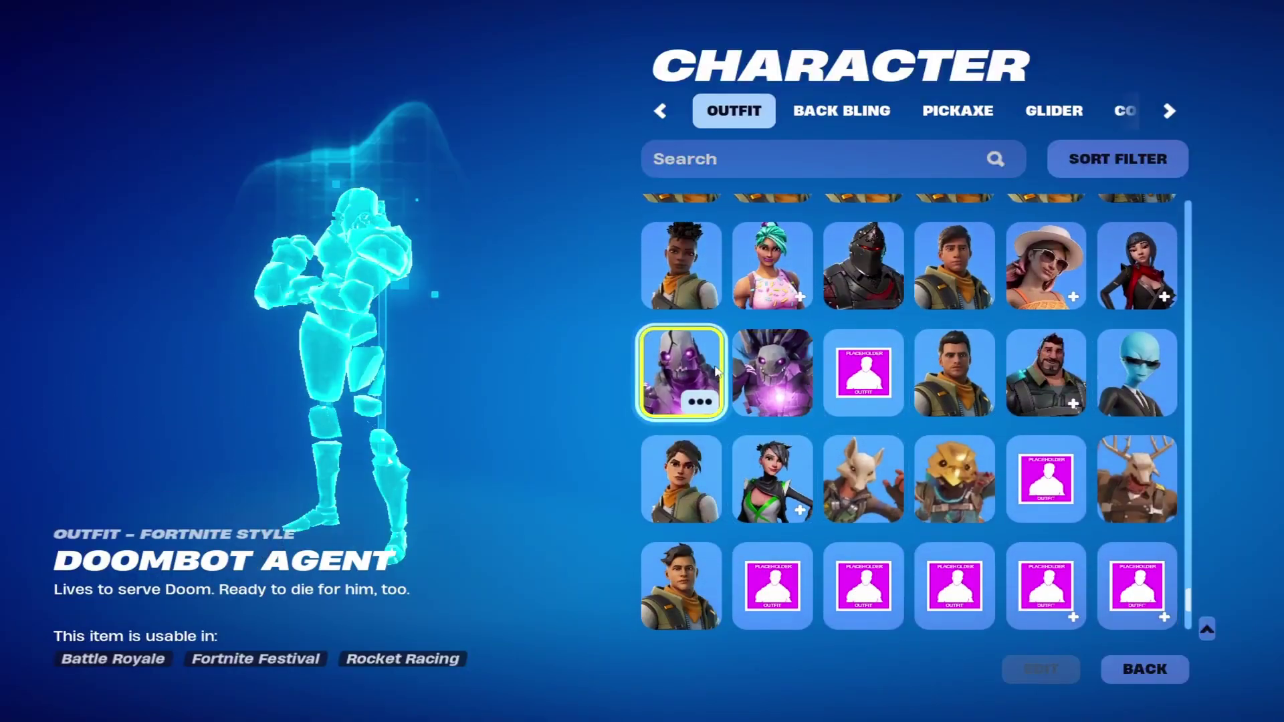
{"action": "type", "text": "DOO"}
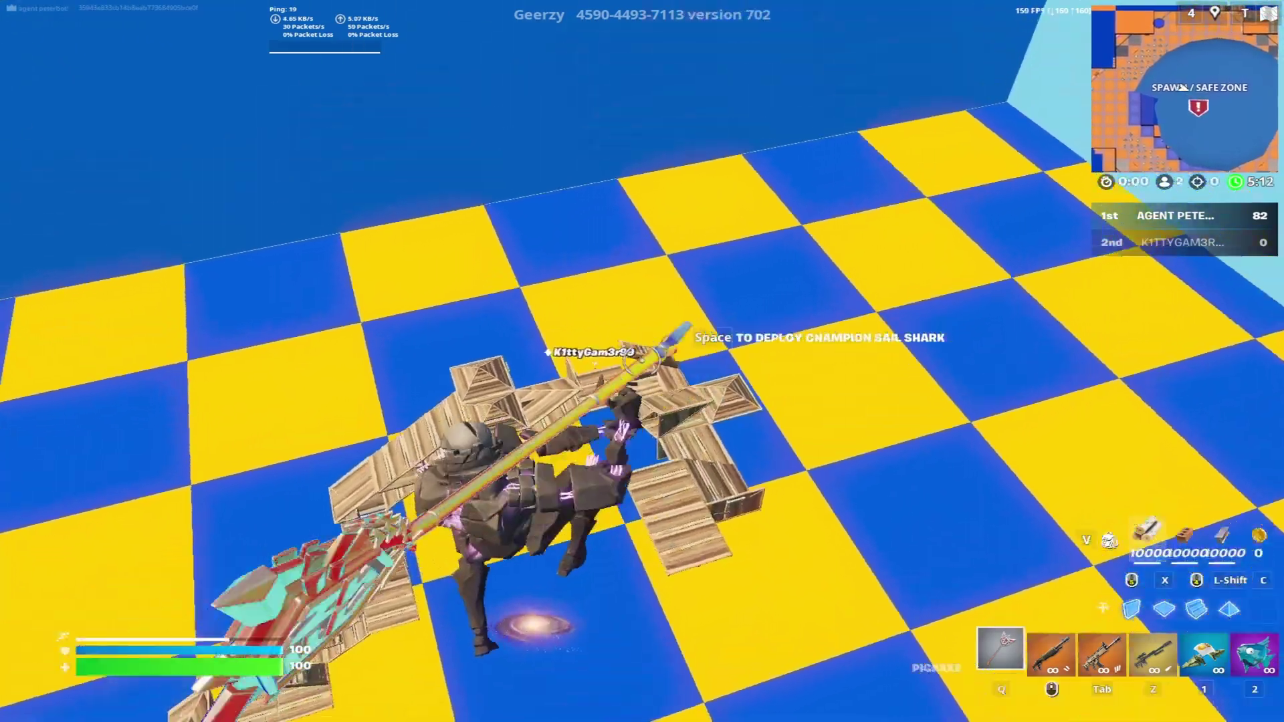
- Deploy the Champion Sail Shark glider over the creative map
{"action": "key", "text": "space"}
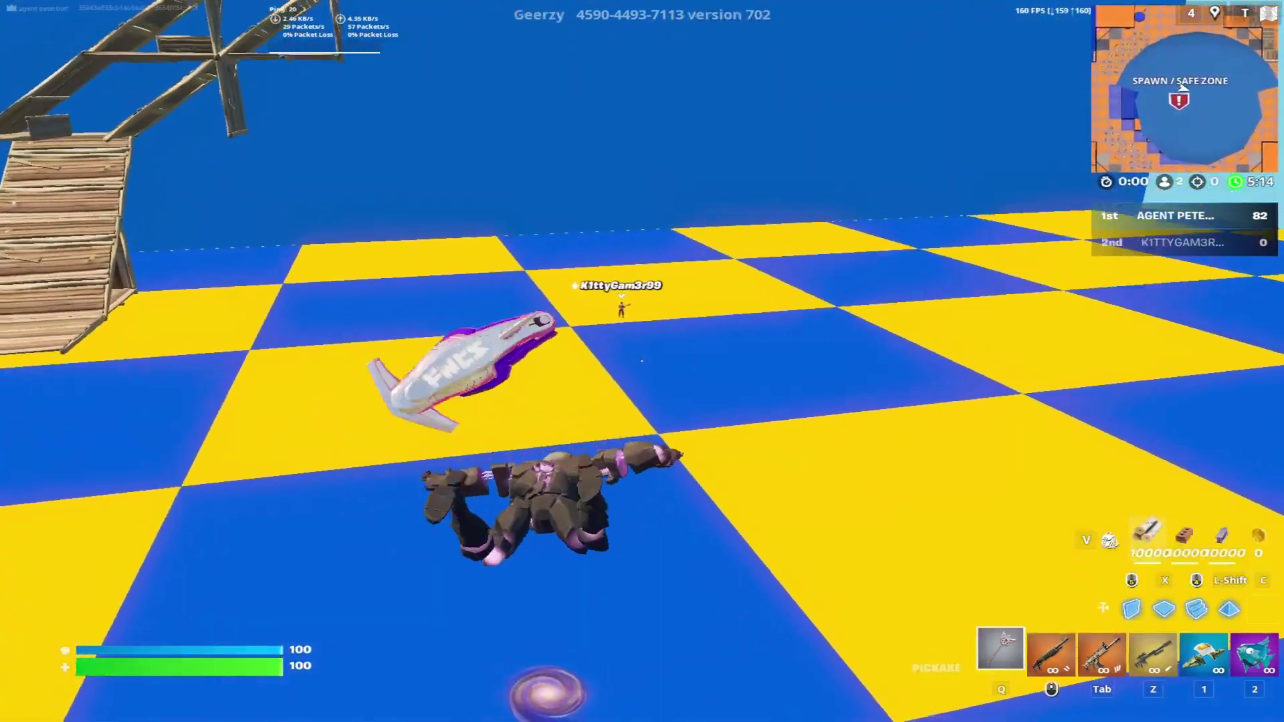